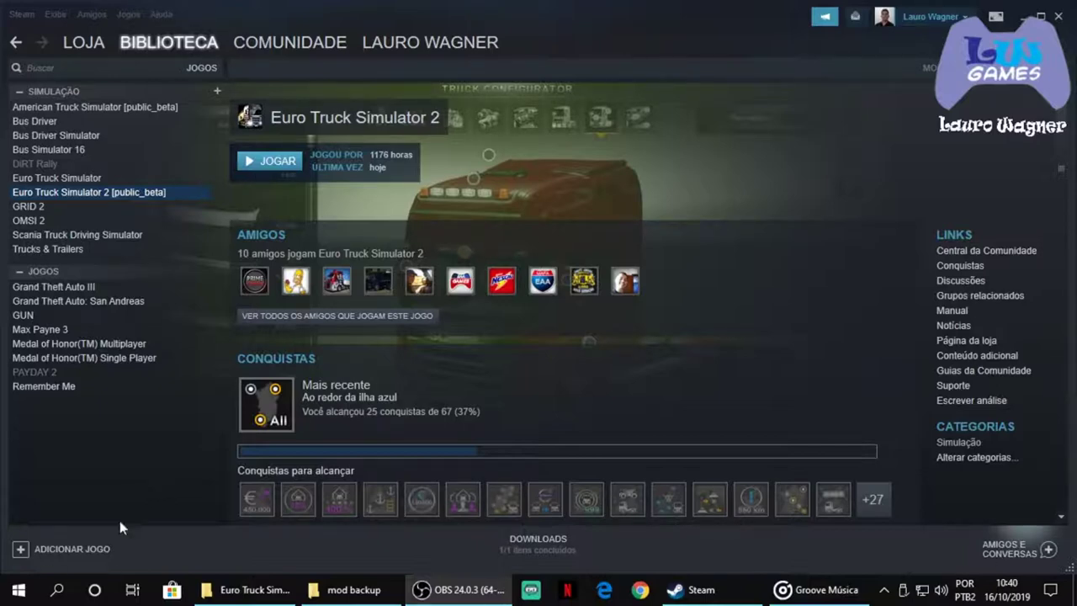
# Open the mod folder inside the Euro Truck Simulator 2 folder in Documentos.
pyautogui.click(250, 593)
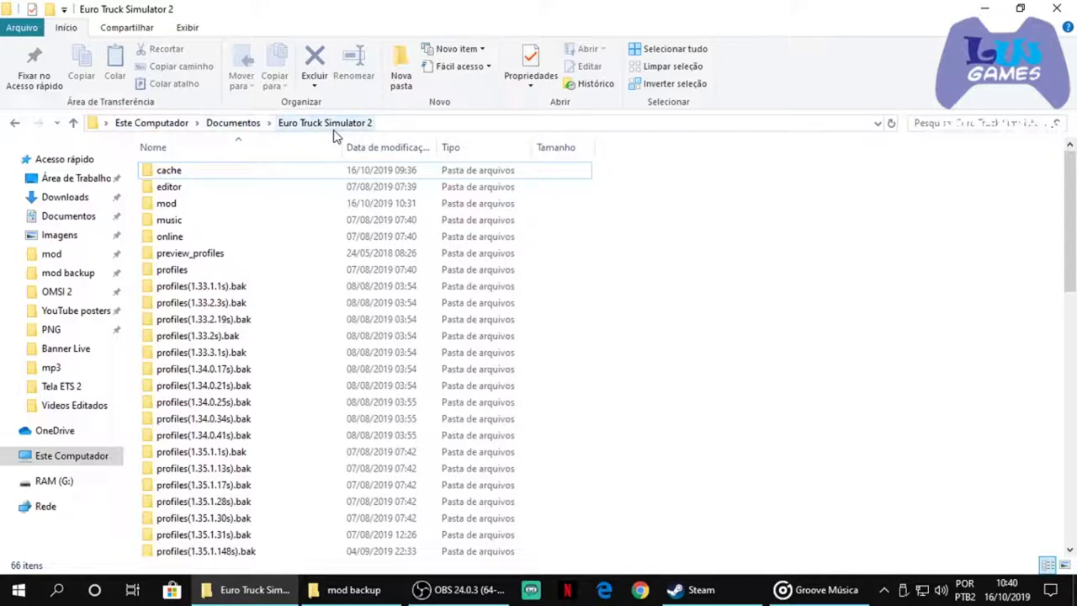
pyautogui.click(67, 223)
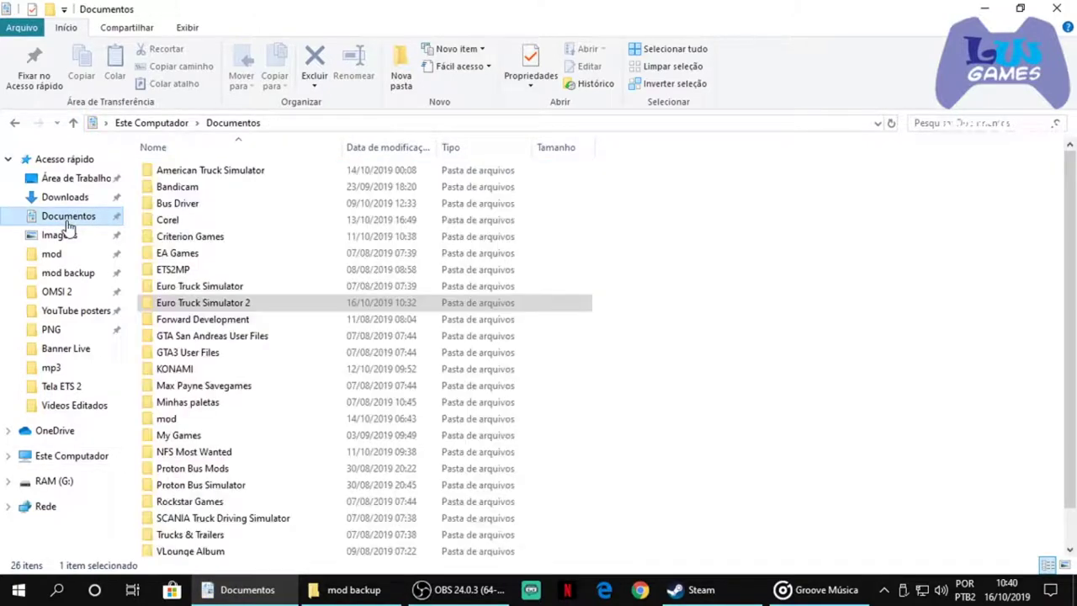
pyautogui.doubleClick(225, 308)
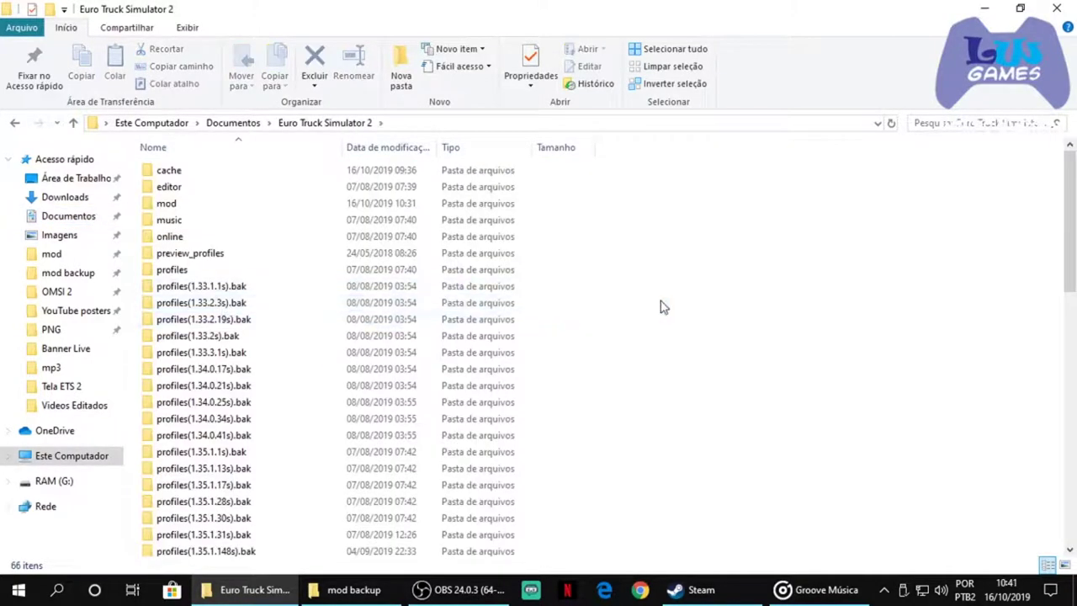
pyautogui.scroll(-7, 698, 285)
pyautogui.scroll(7, 698, 303)
pyautogui.doubleClick(167, 204)
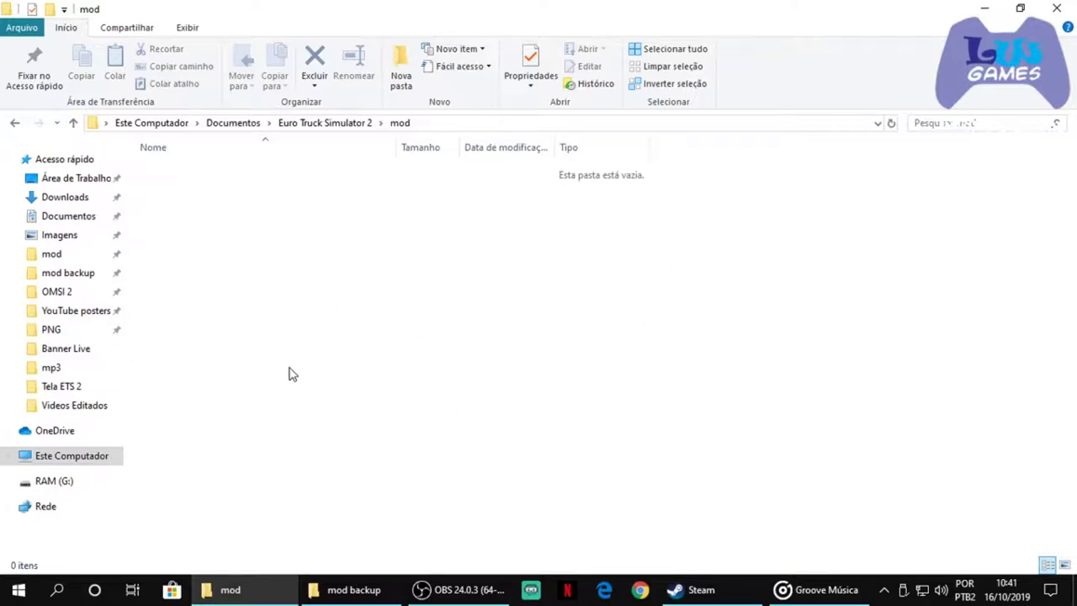
# Go back up to Documentos and reopen the mod folder through Euro Truck Simulator 2.
pyautogui.click(329, 124)
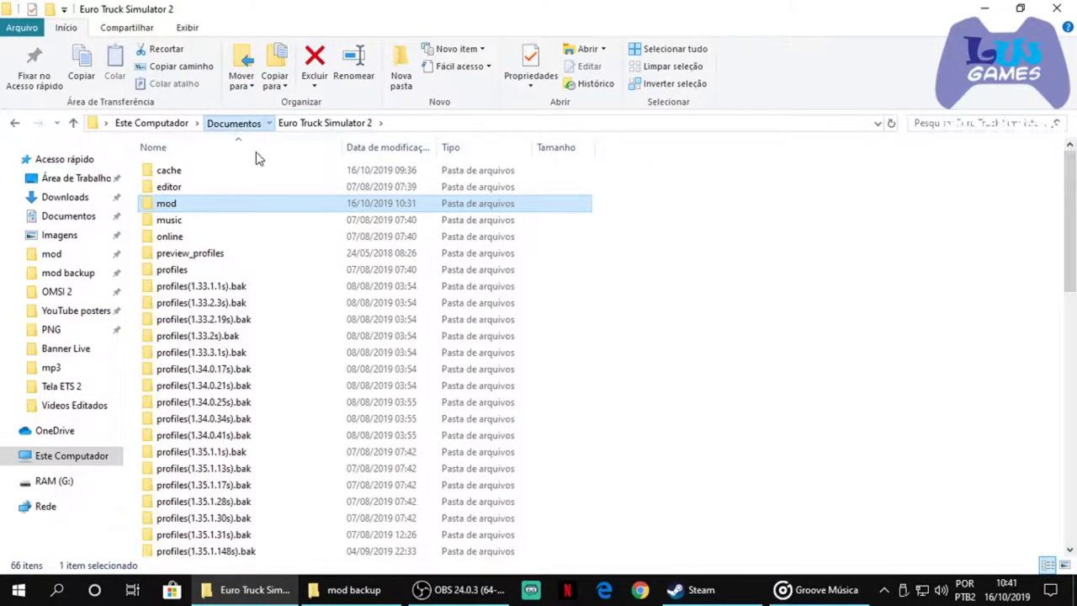
pyautogui.click(234, 124)
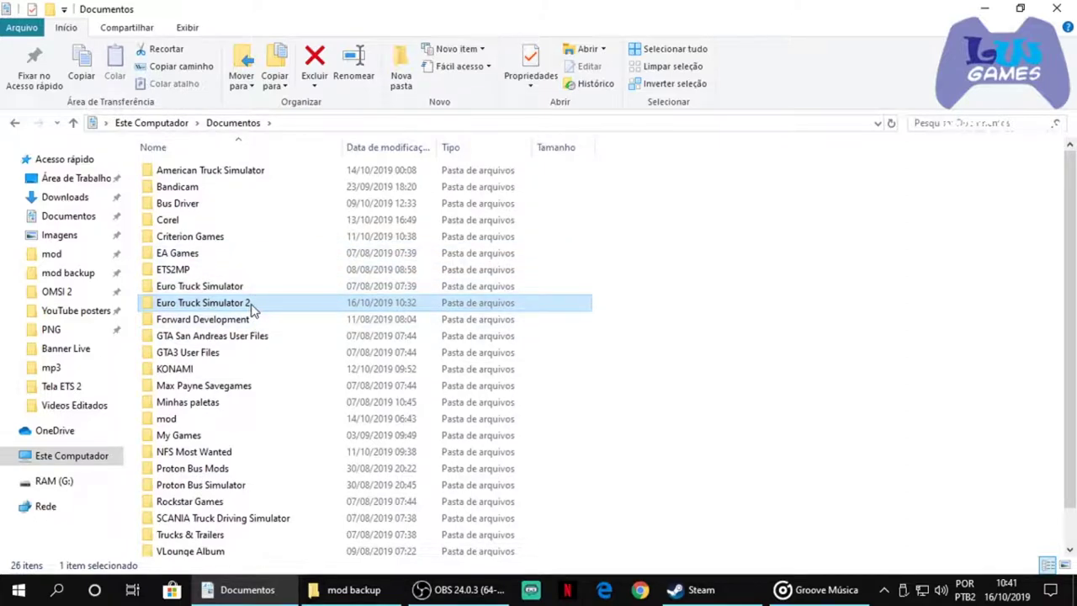
pyautogui.doubleClick(251, 307)
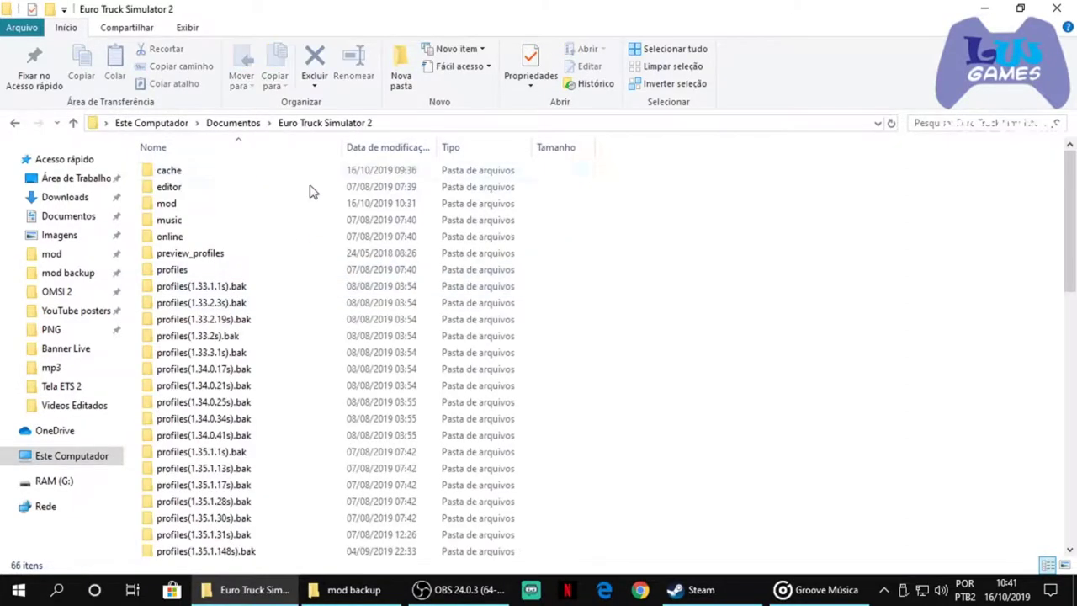
pyautogui.click(207, 211)
pyautogui.doubleClick(207, 211)
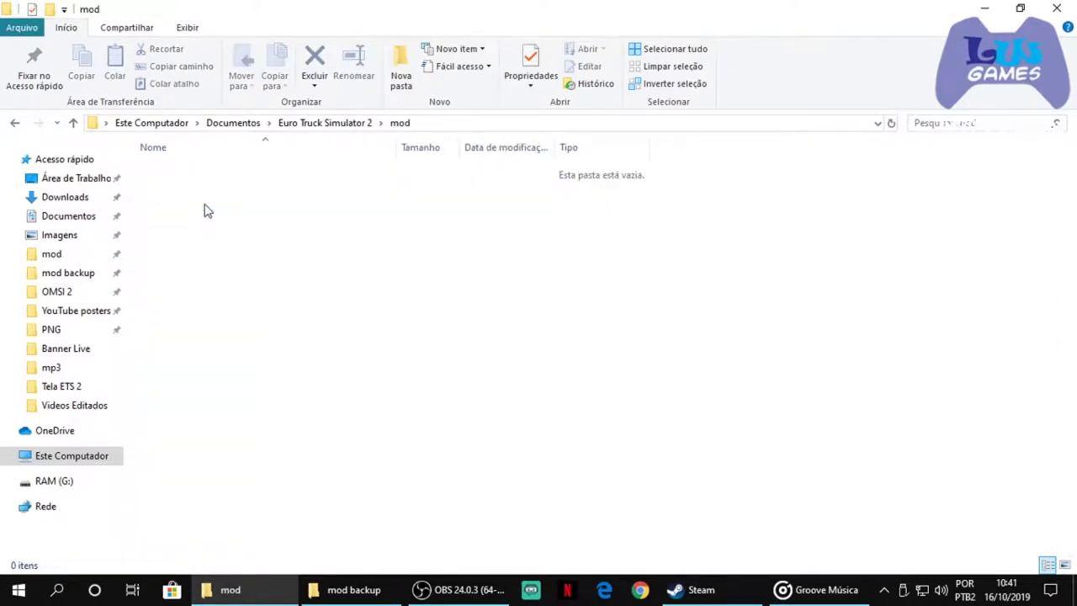
# Compress all contents of the Euro Truck Simulator 2 documents folder into Euro Truck Simulator 2.rar in RAR format with Normal compression.
pyautogui.click(15, 123)
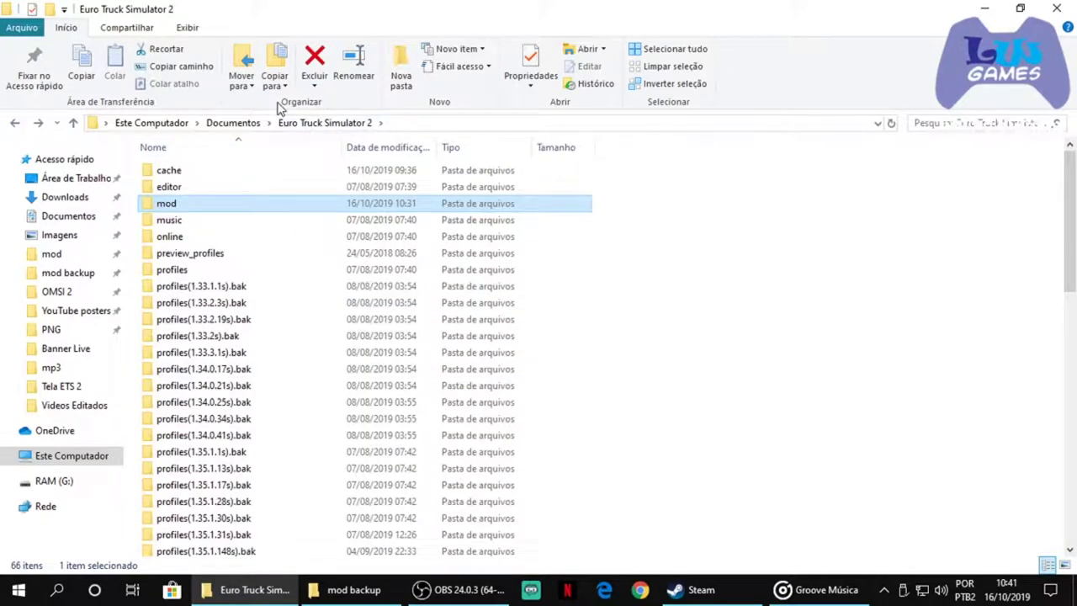
pyautogui.hotkey('ctrl', 'a')
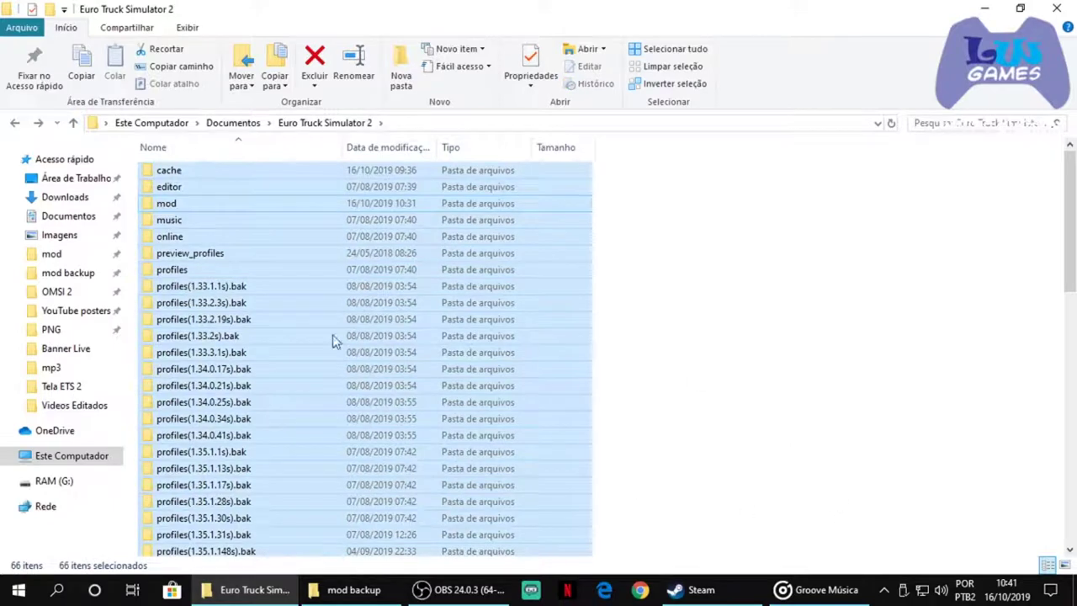
pyautogui.rightClick(283, 292)
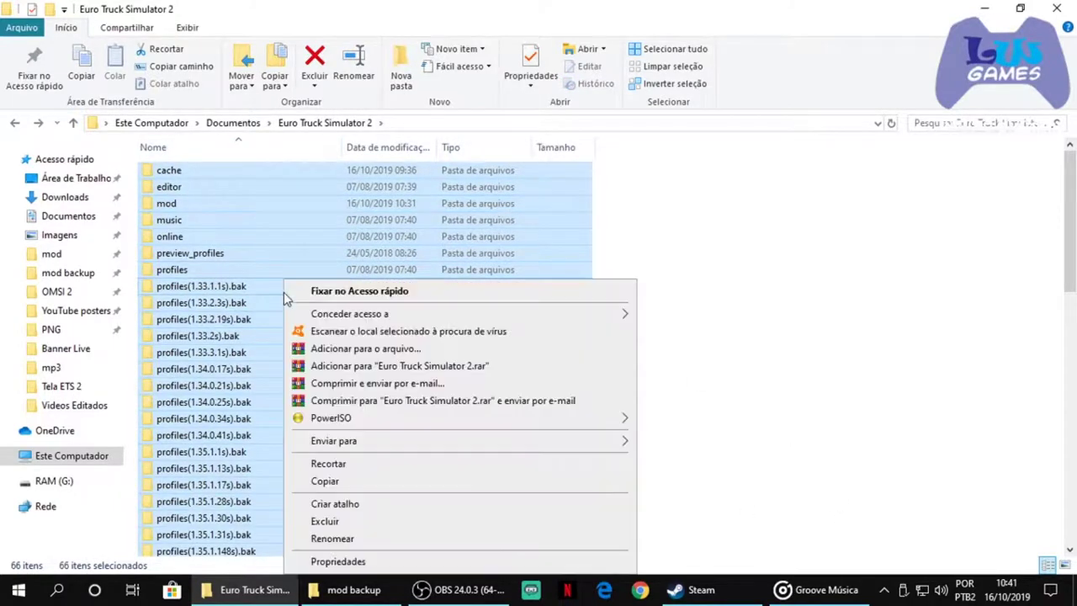
pyautogui.click(377, 348)
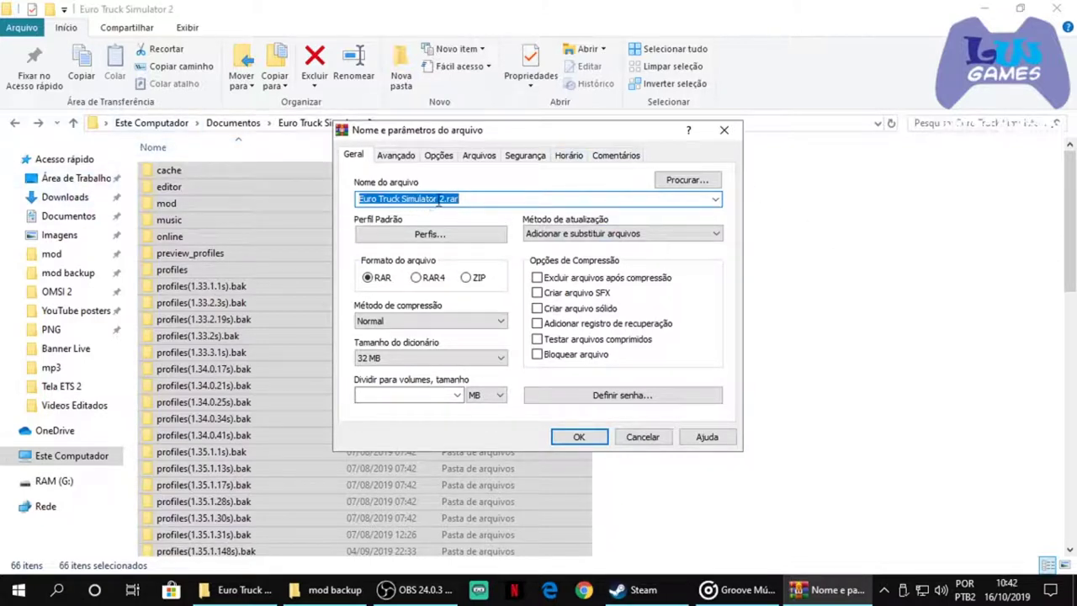
pyautogui.click(577, 438)
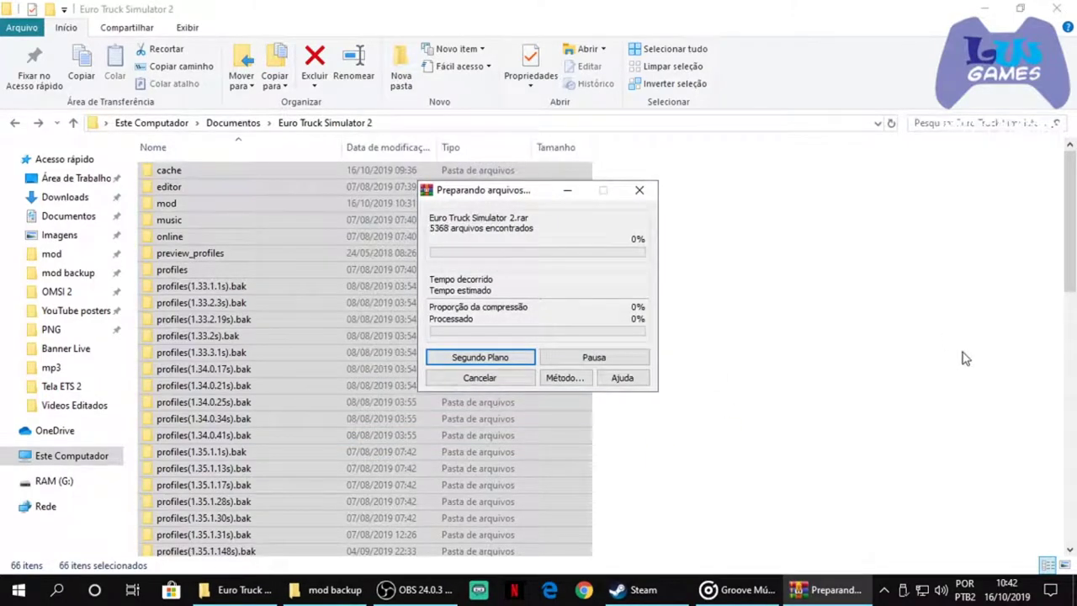
# Locate the Euro Truck Simulator 2.rar archive among the folder's files and cancel its running compression.
pyautogui.scroll(-7, 960, 361)
pyautogui.scroll(-4, 961, 368)
pyautogui.scroll(5, 960, 368)
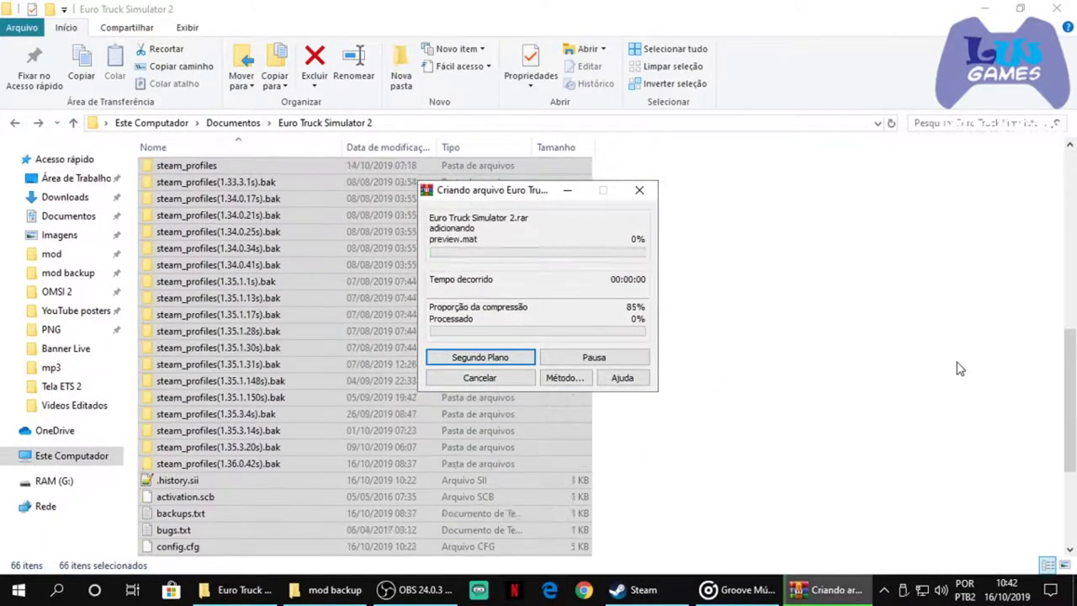
pyautogui.scroll(3, 960, 369)
pyautogui.scroll(-12, 961, 369)
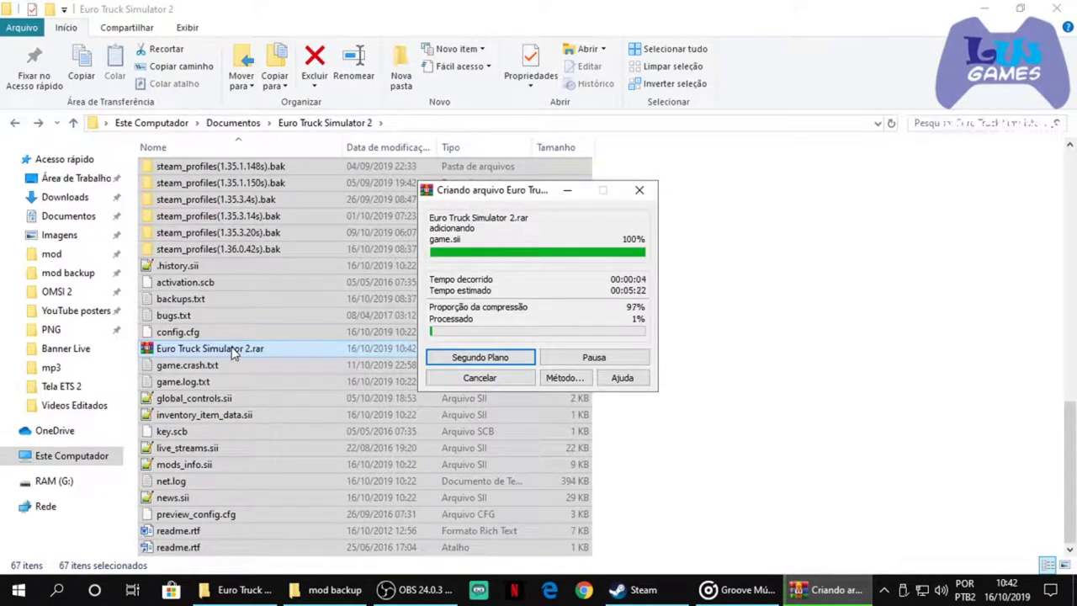
pyautogui.click(268, 351)
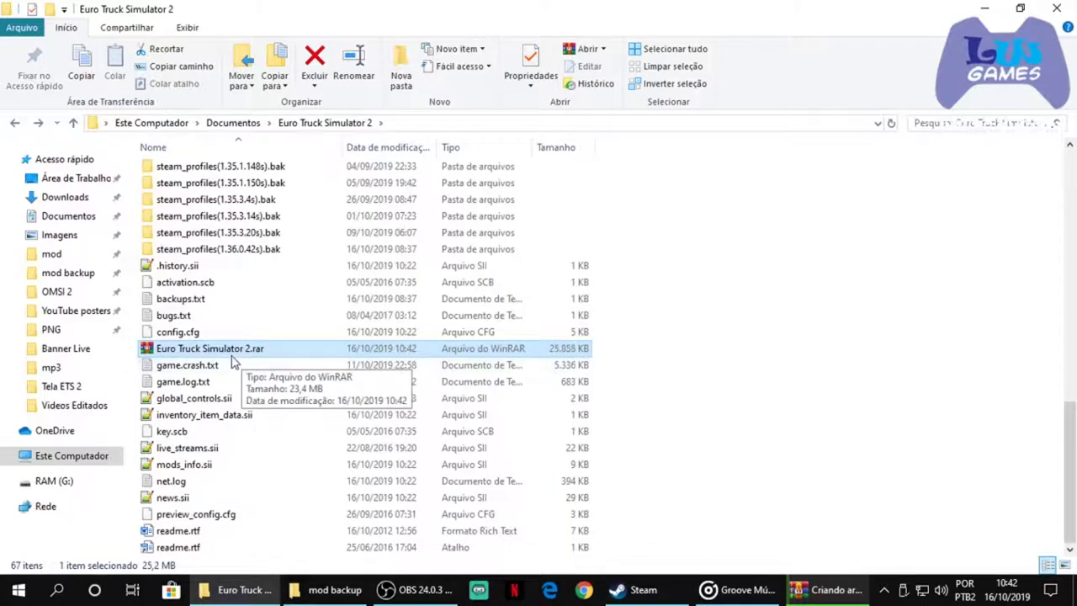
pyautogui.click(816, 589)
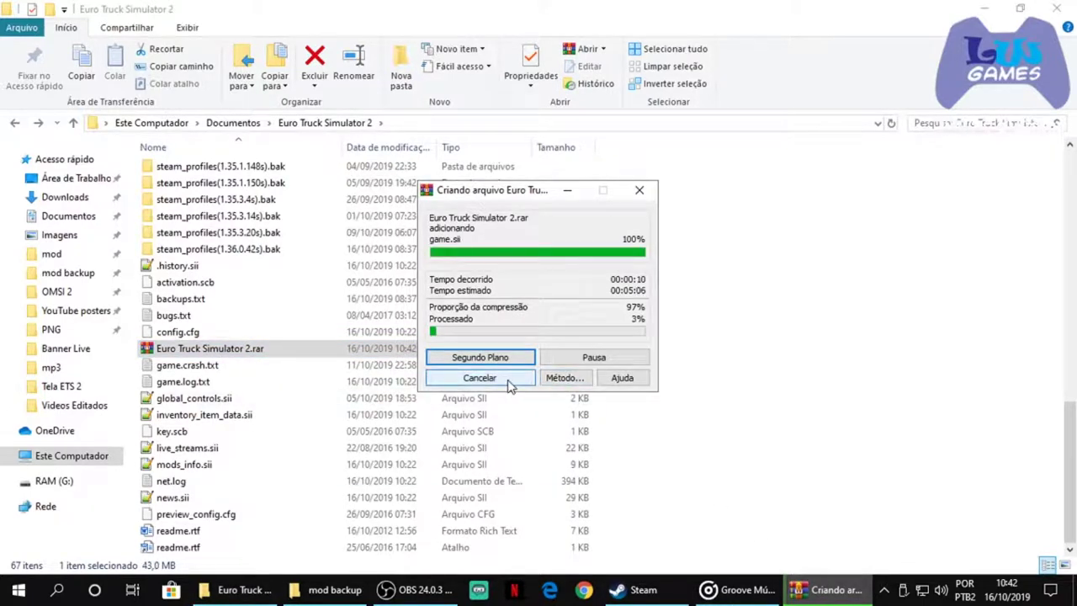
pyautogui.click(479, 377)
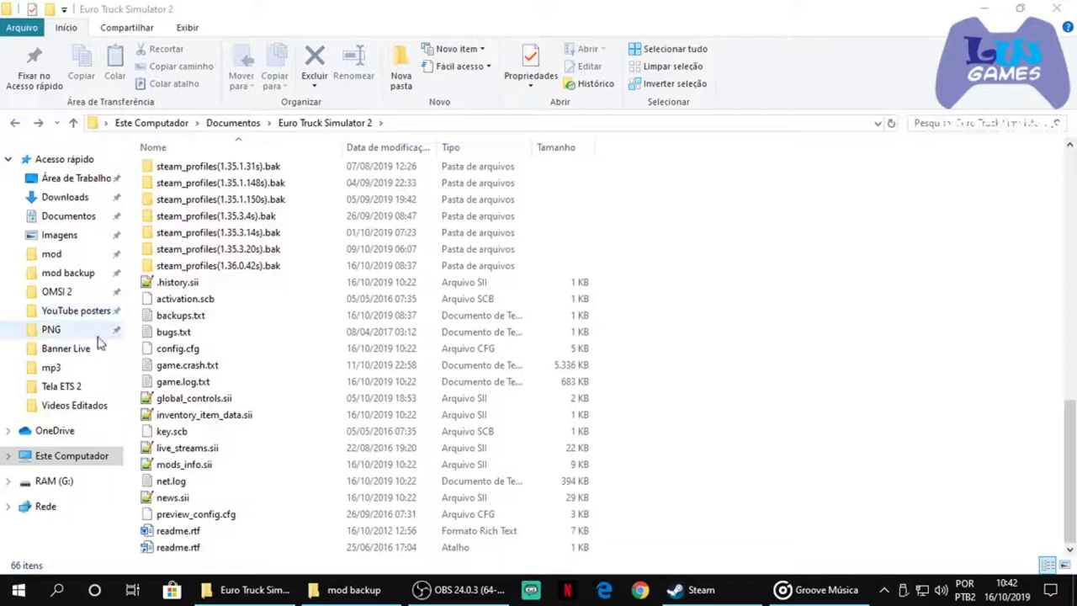
# Open the mod backup folder on Jogos e Arquivos (D:) and look inside its V 135MOds subfolder.
pyautogui.click(86, 272)
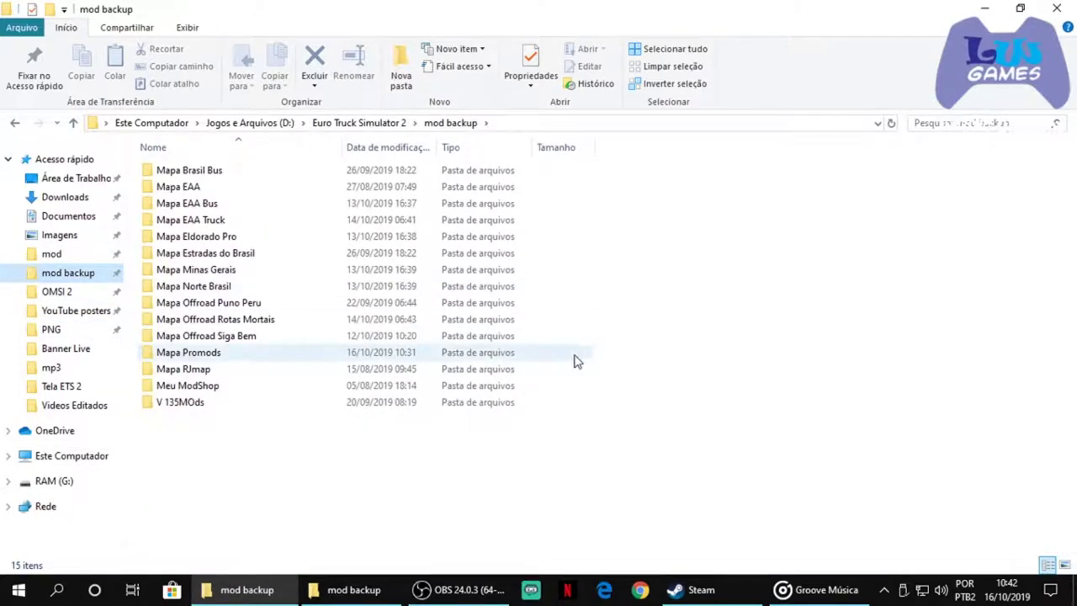
pyautogui.doubleClick(202, 403)
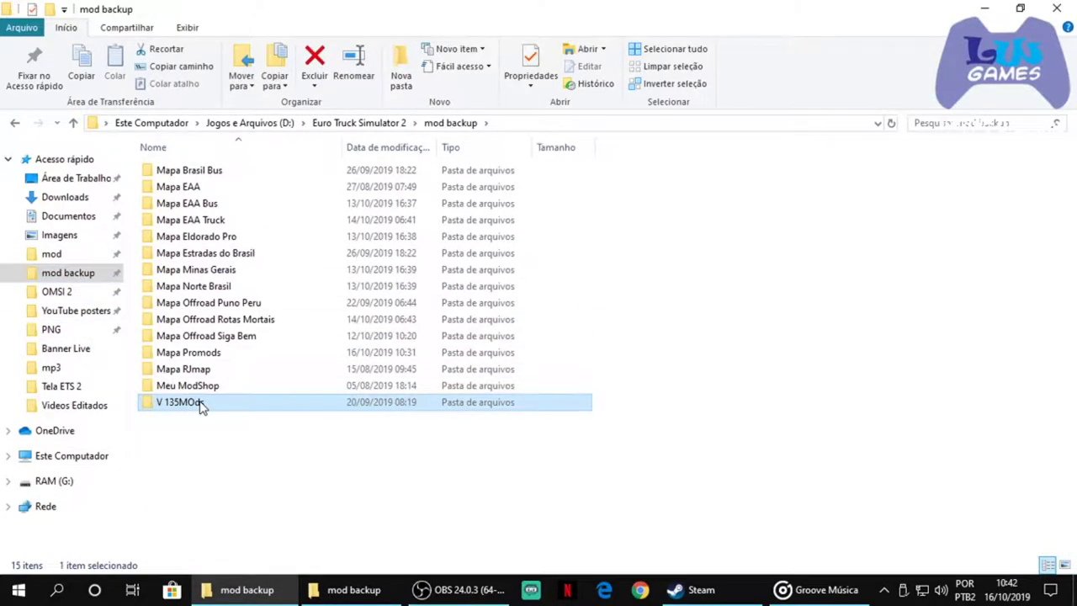
pyautogui.click(17, 123)
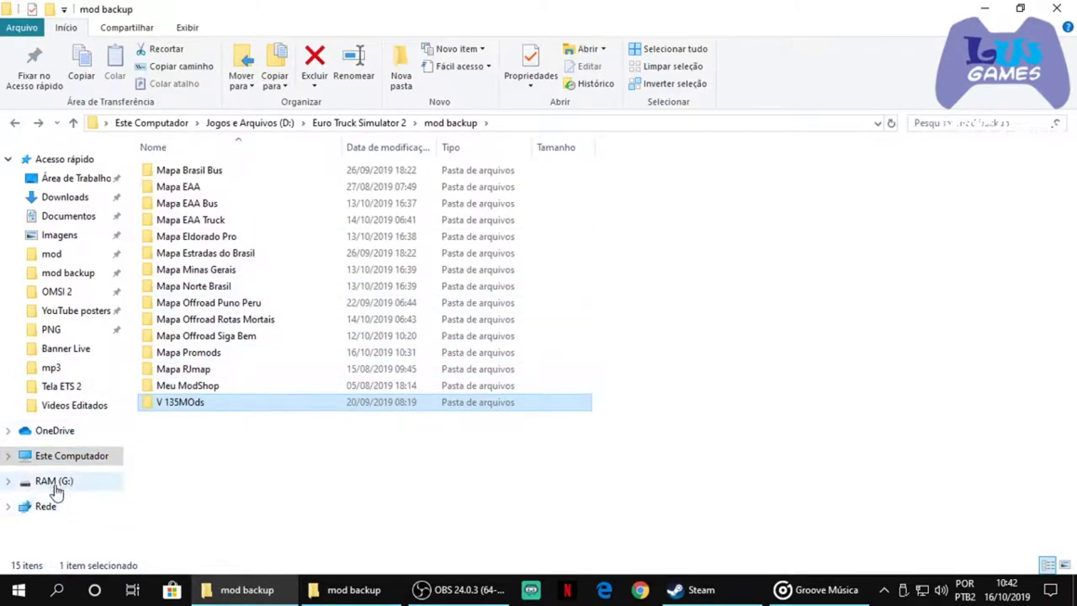
# Browse the Arquivo e backup (F:) drive and look inside its 01 Criar Mods folder.
pyautogui.click(8, 455)
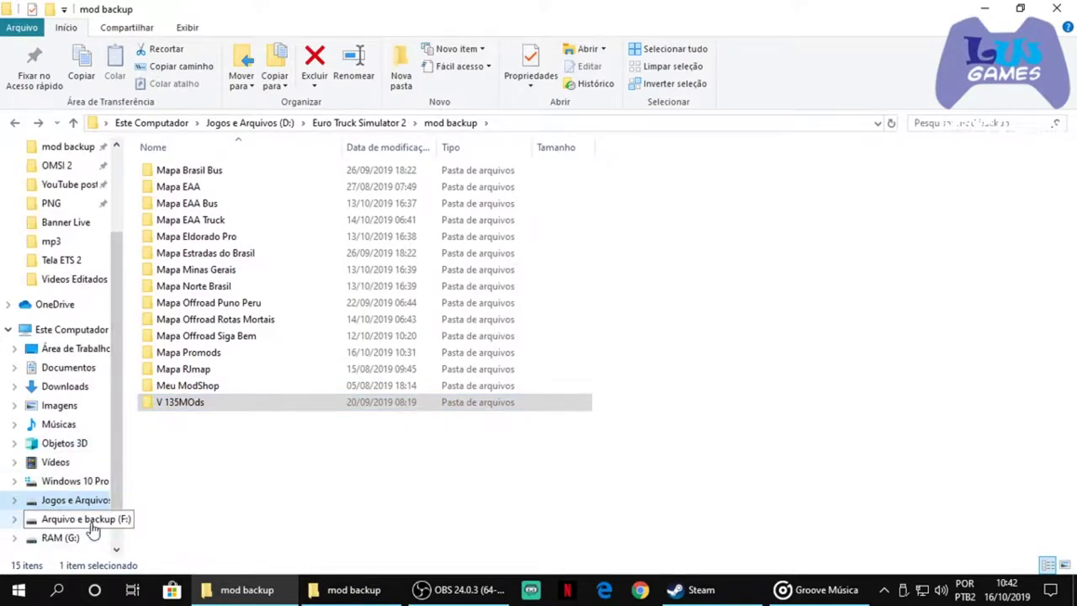
pyautogui.click(90, 522)
pyautogui.click(198, 174)
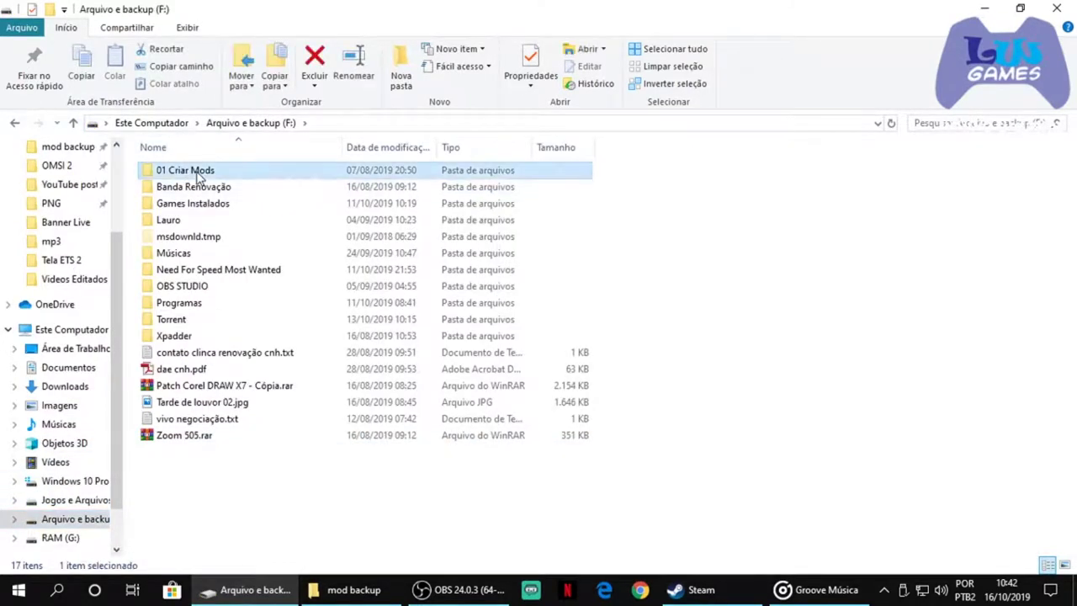
pyautogui.doubleClick(199, 174)
pyautogui.click(14, 122)
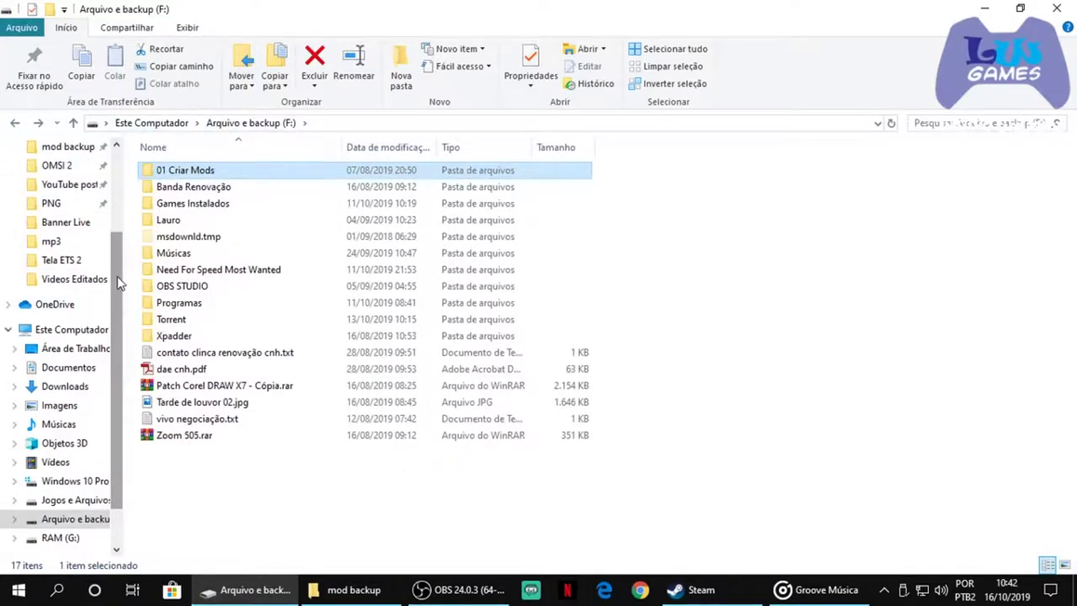
# Go from the mod backup folder up to the Jogos e Arquivos (D:) drive and look inside Jogos Instalados.
pyautogui.scroll(2, 122, 216)
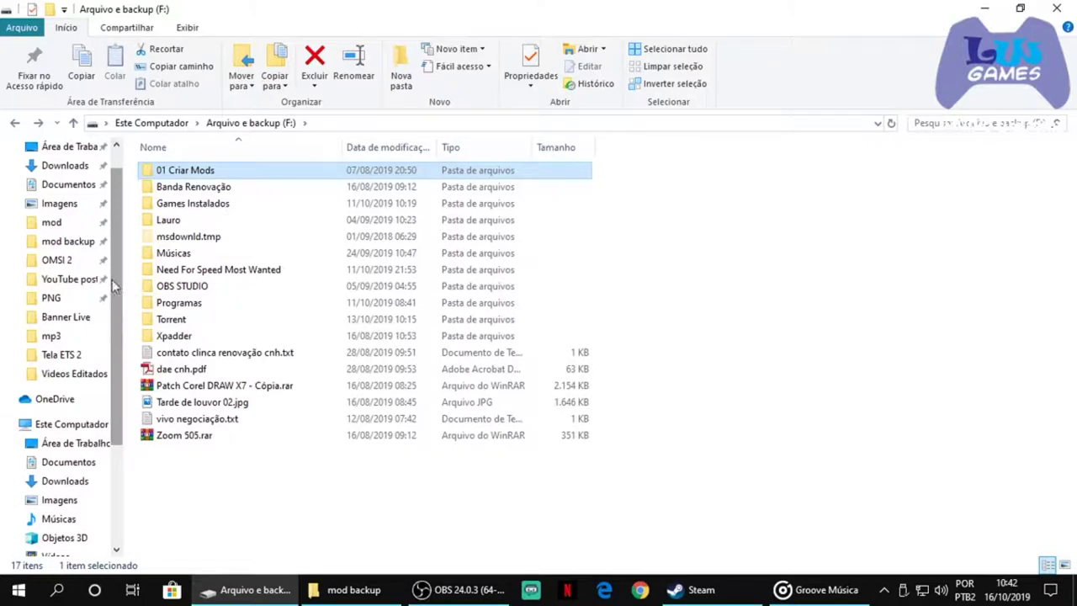
pyautogui.click(38, 242)
pyautogui.click(379, 124)
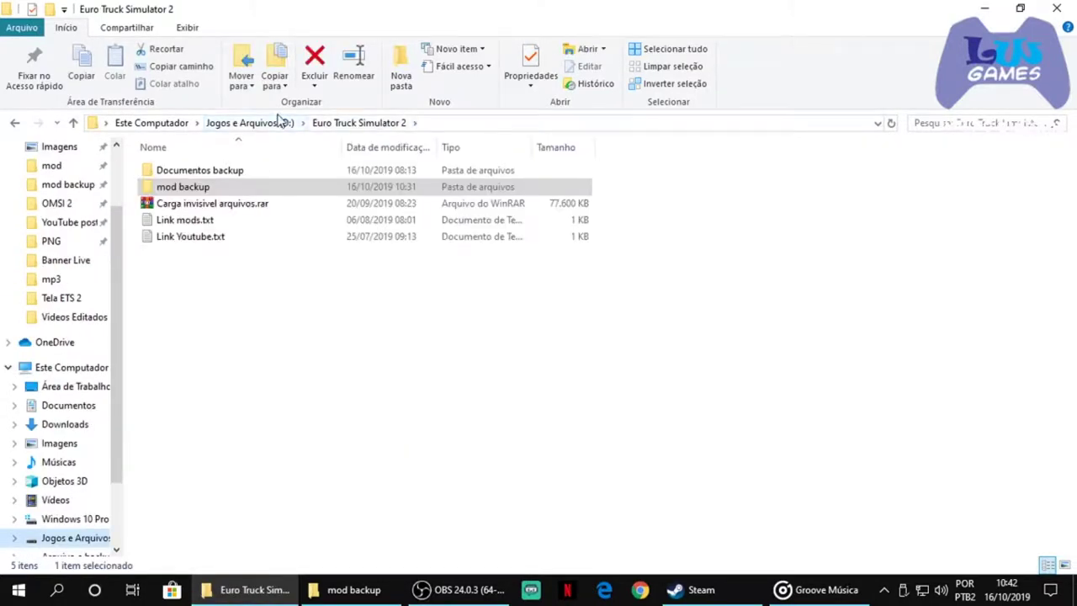
pyautogui.click(249, 123)
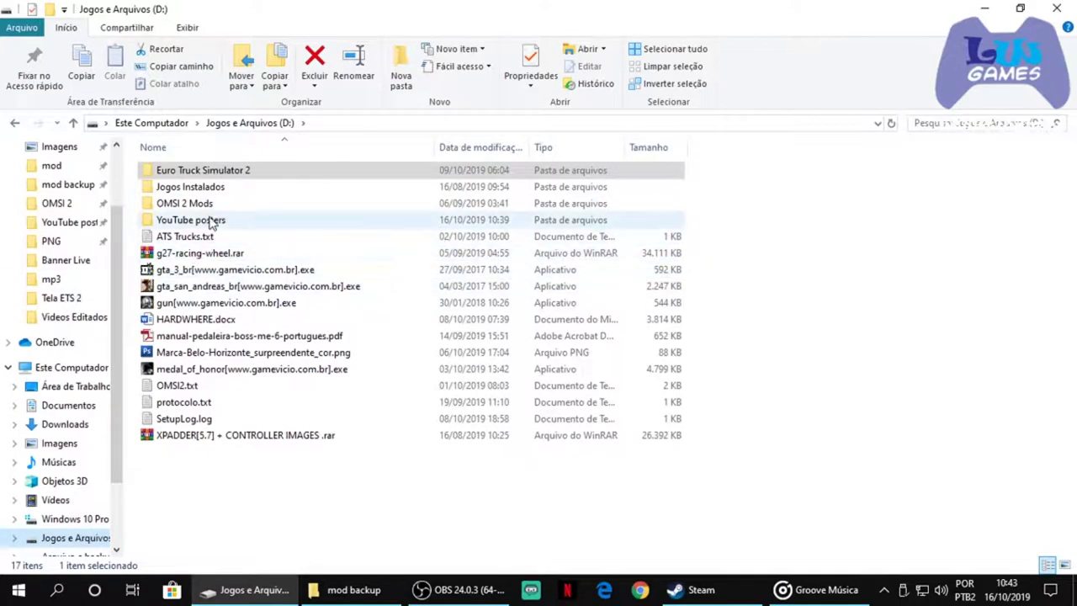
pyautogui.click(242, 172)
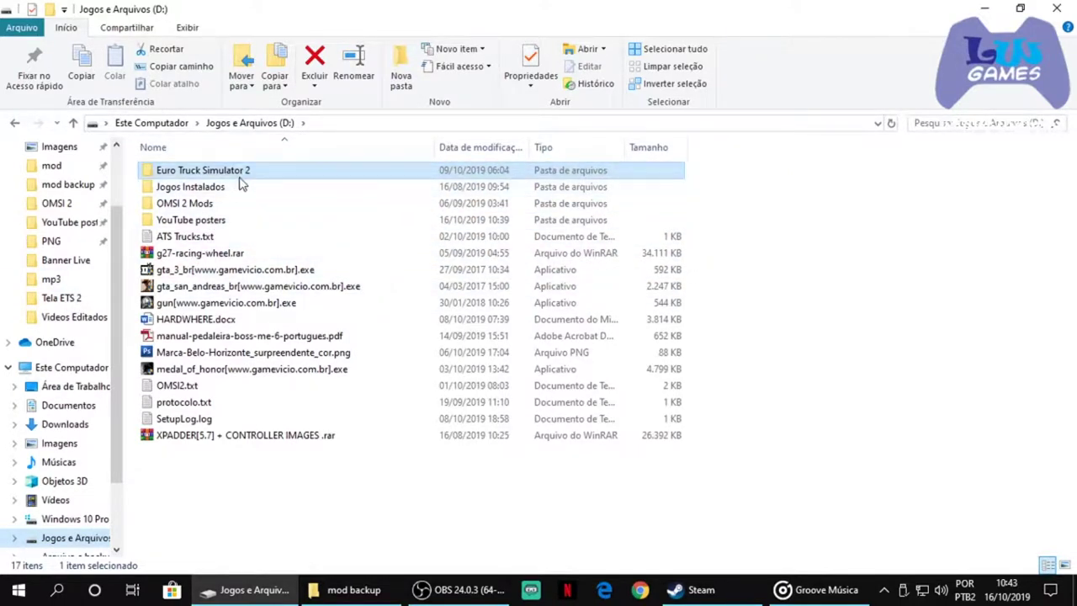
pyautogui.doubleClick(241, 186)
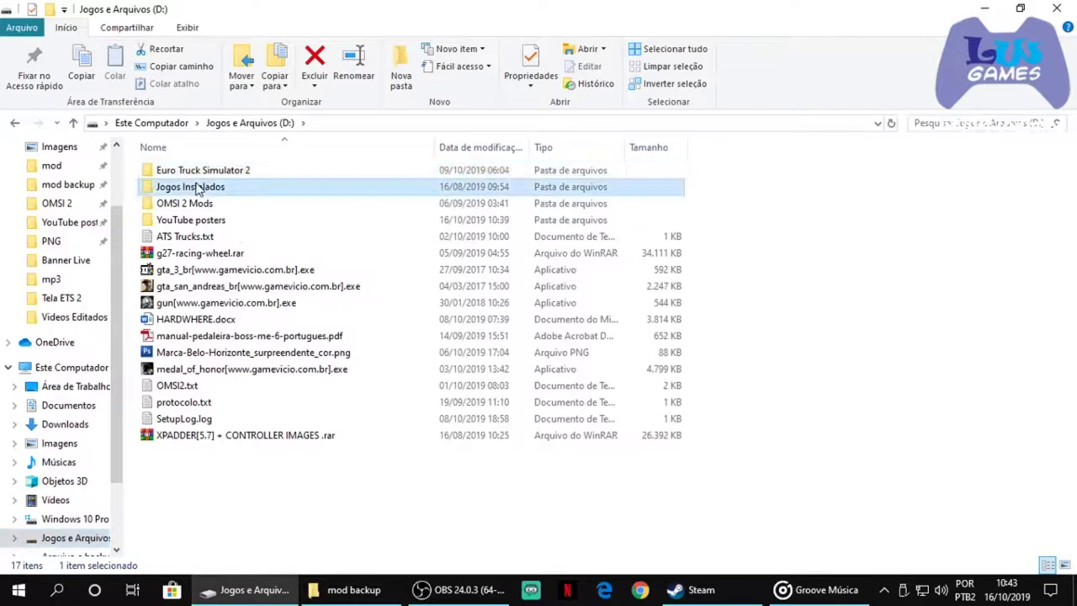
pyautogui.click(238, 126)
# Look inside Documentos backup in drive D:'s Euro Truck Simulator 2 folder, and return to the Este Computador drive overview.
pyautogui.click(227, 173)
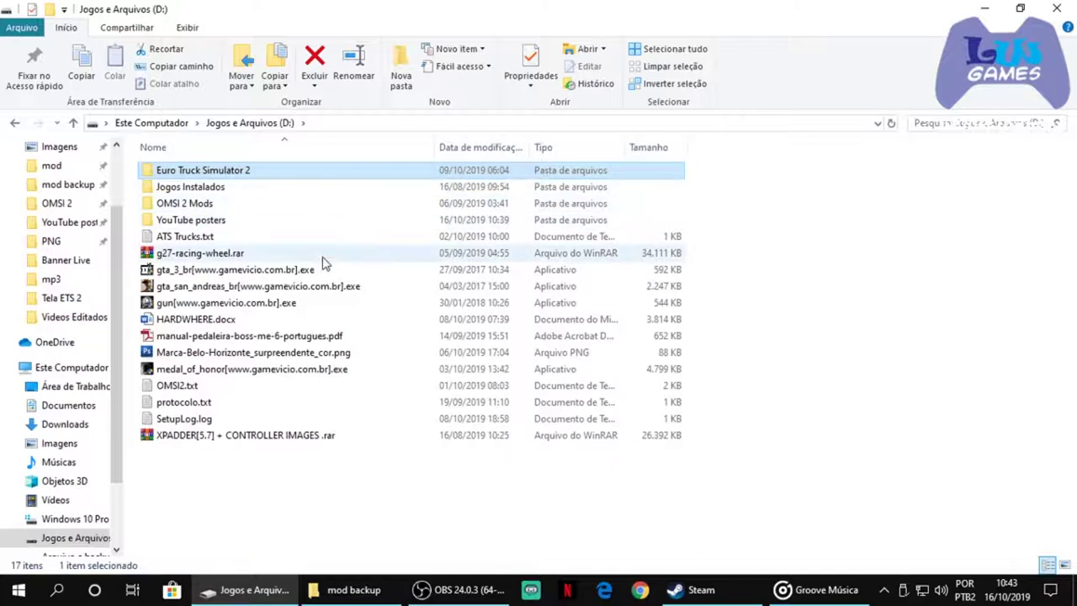
pyautogui.doubleClick(221, 175)
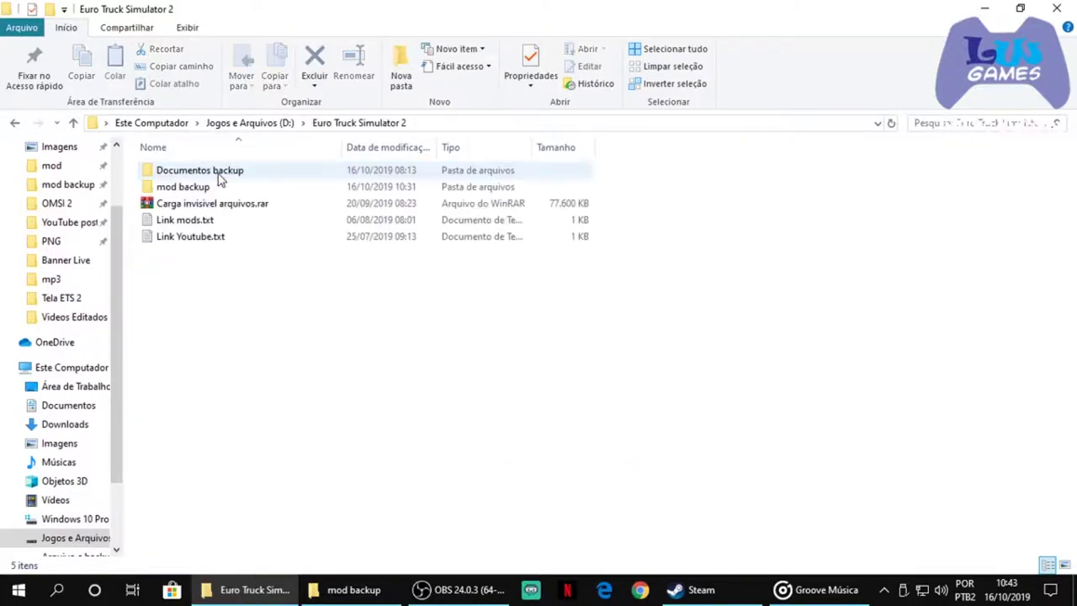
pyautogui.doubleClick(201, 174)
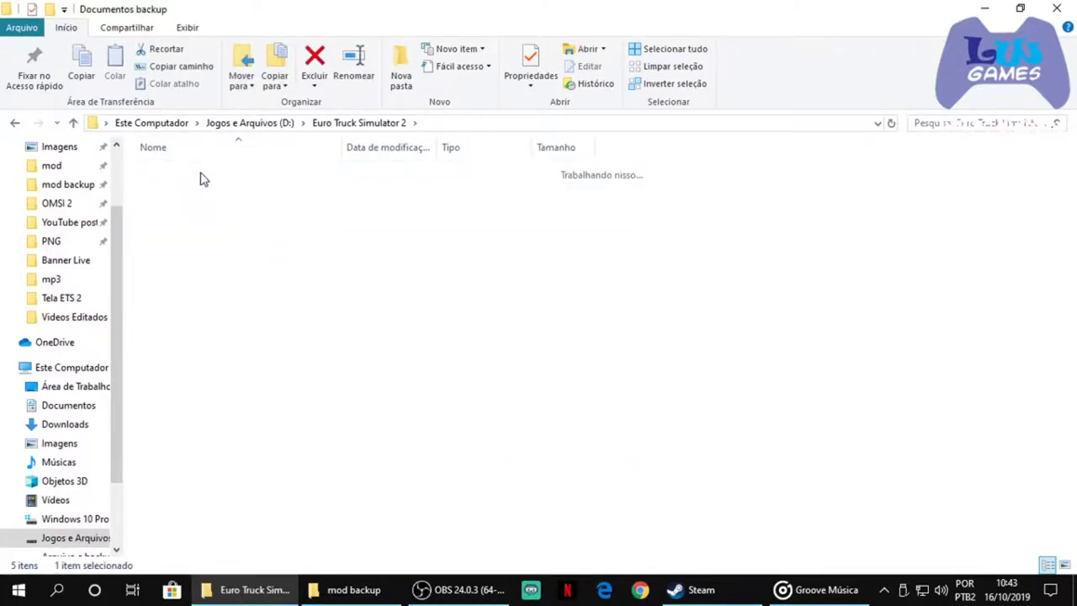
pyautogui.click(378, 124)
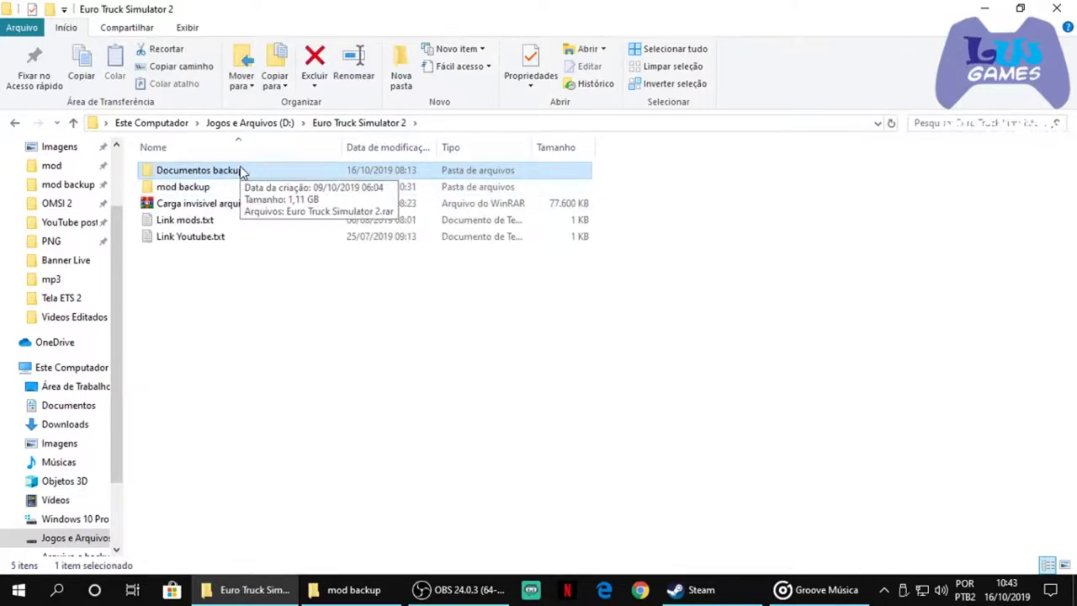
pyautogui.click(213, 188)
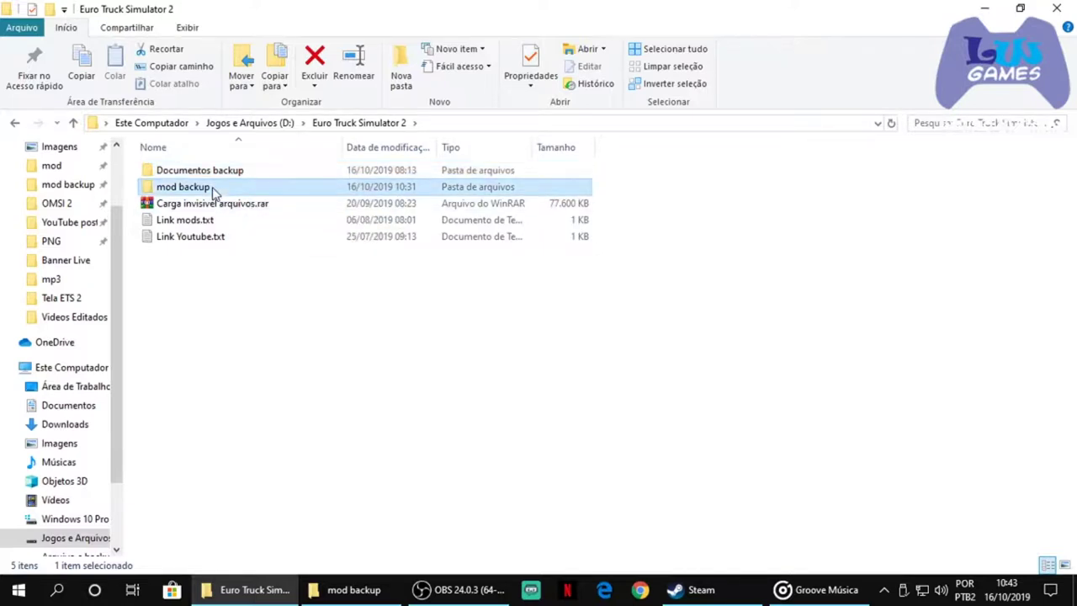
pyautogui.click(180, 127)
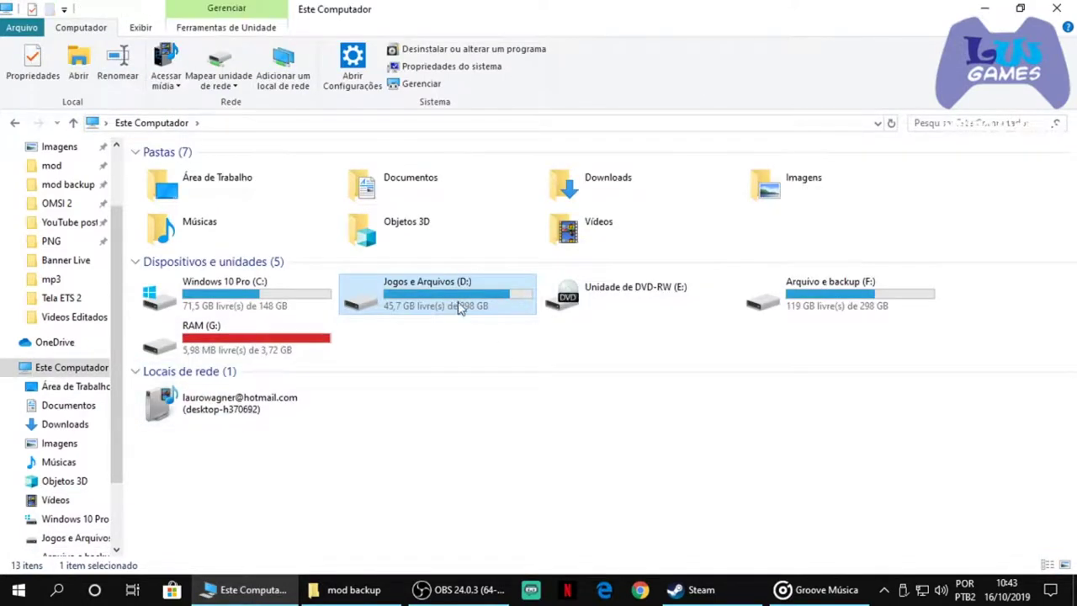
# Open Euro Truck Simulator 2.rar from Documentos backup on Jogos e Arquivos (D:) in a maximized WinRAR window, and minimize it.
pyautogui.doubleClick(455, 303)
pyautogui.doubleClick(215, 171)
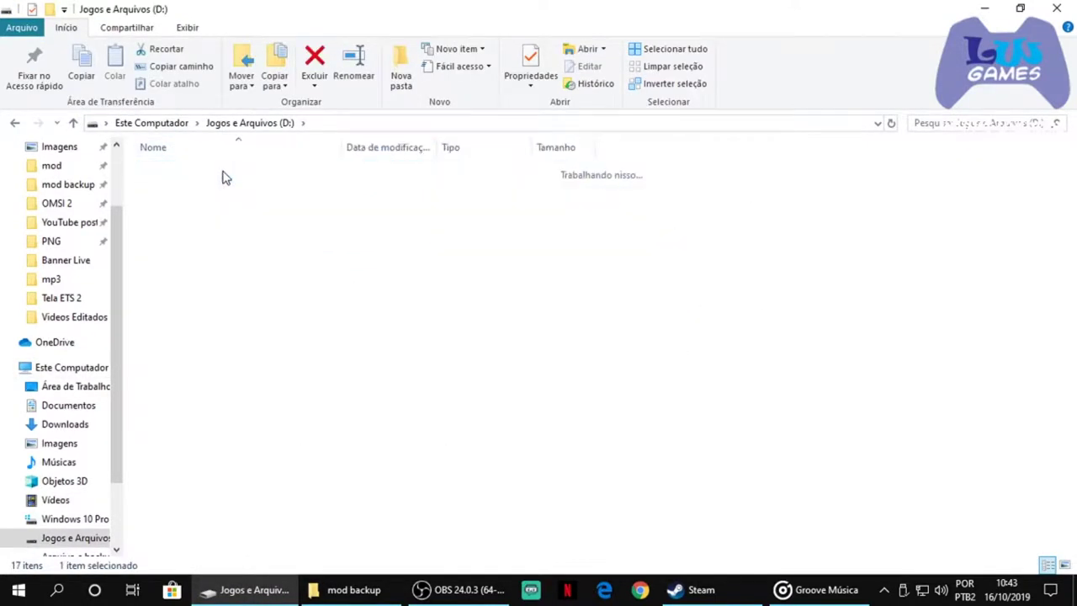
pyautogui.doubleClick(233, 177)
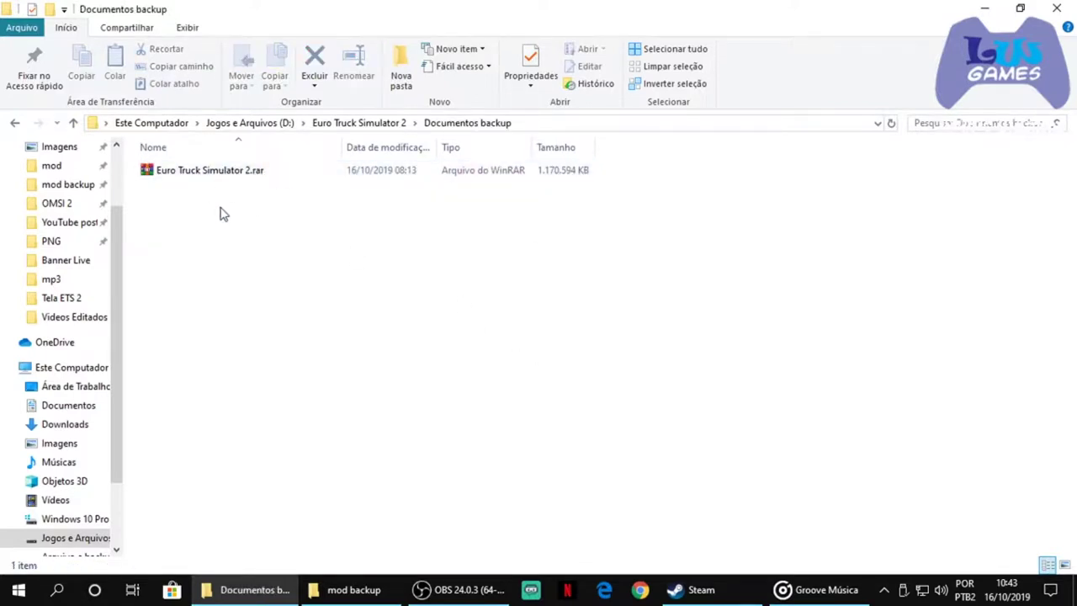
pyautogui.click(224, 178)
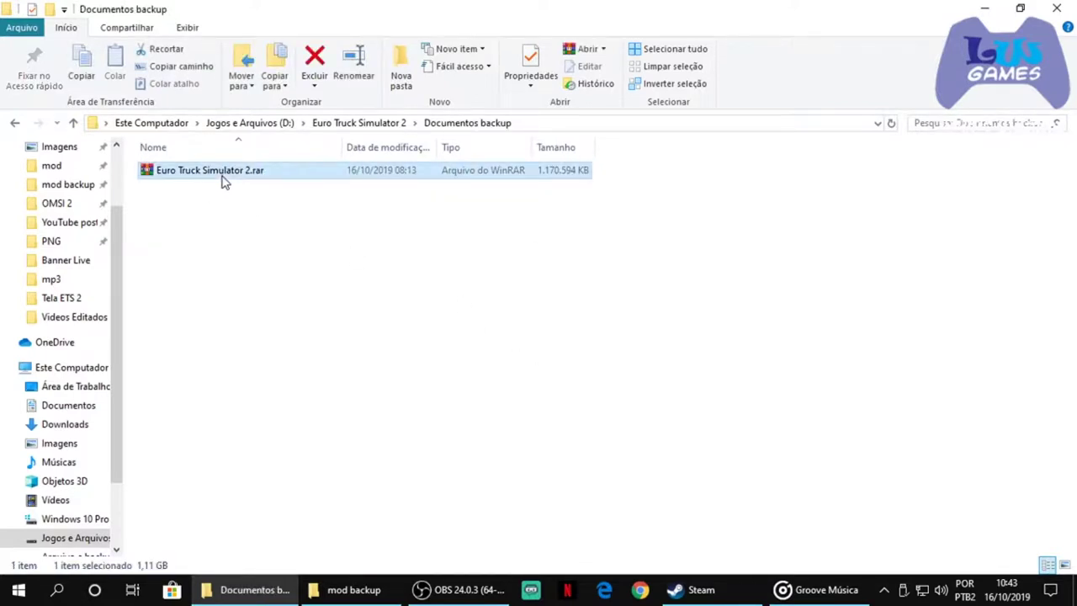
pyautogui.doubleClick(224, 179)
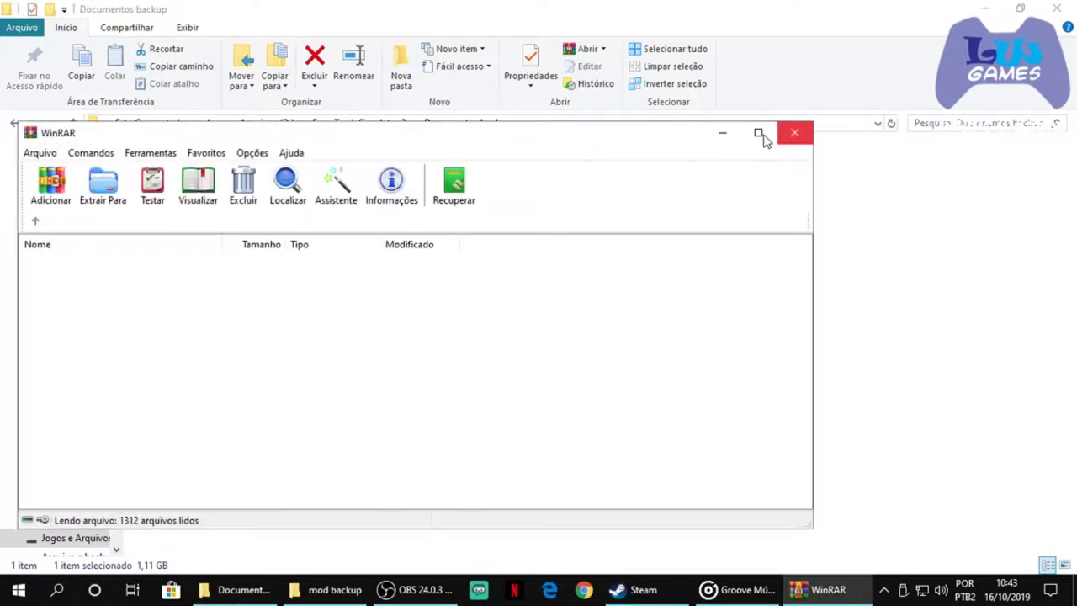
pyautogui.click(758, 134)
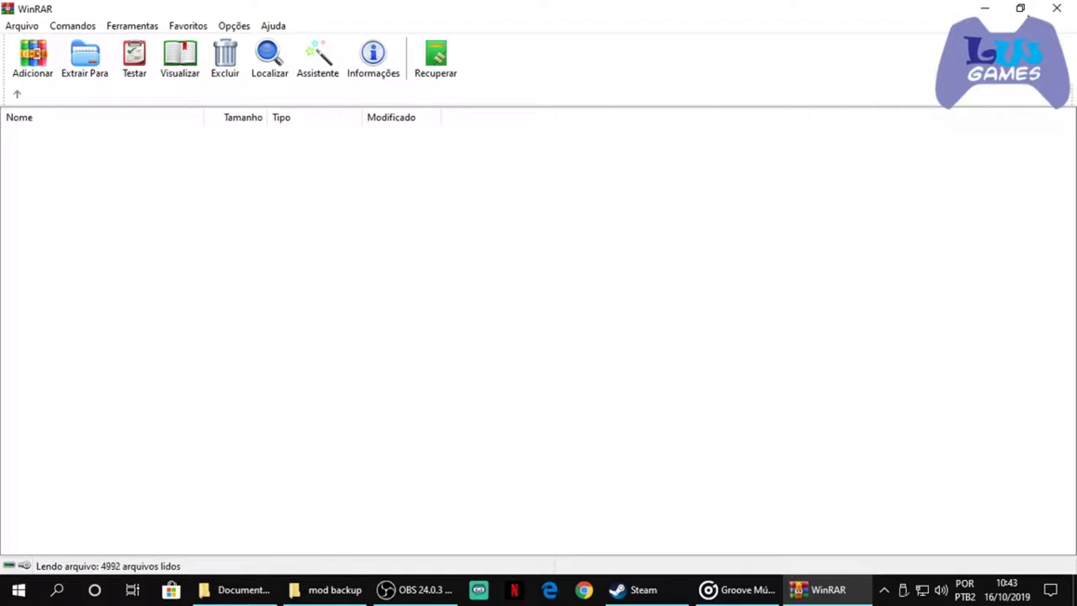
pyautogui.click(994, 16)
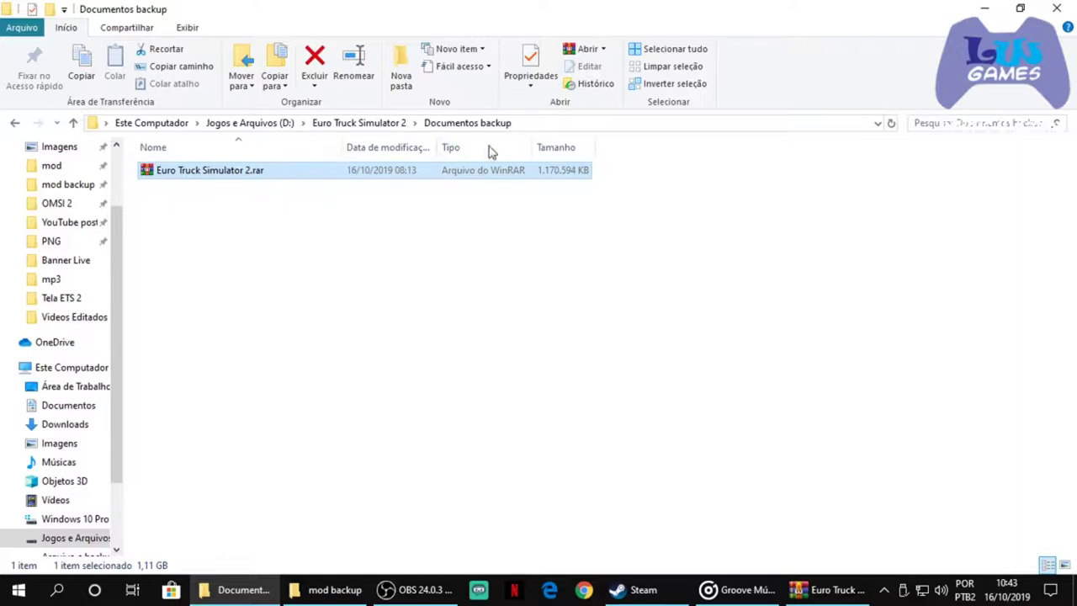
# Open the Euro Truck Simulator 2 folder in Documentos, compare its contents with the archive in WinRAR, and close the archive window.
pyautogui.scroll(2, 96, 245)
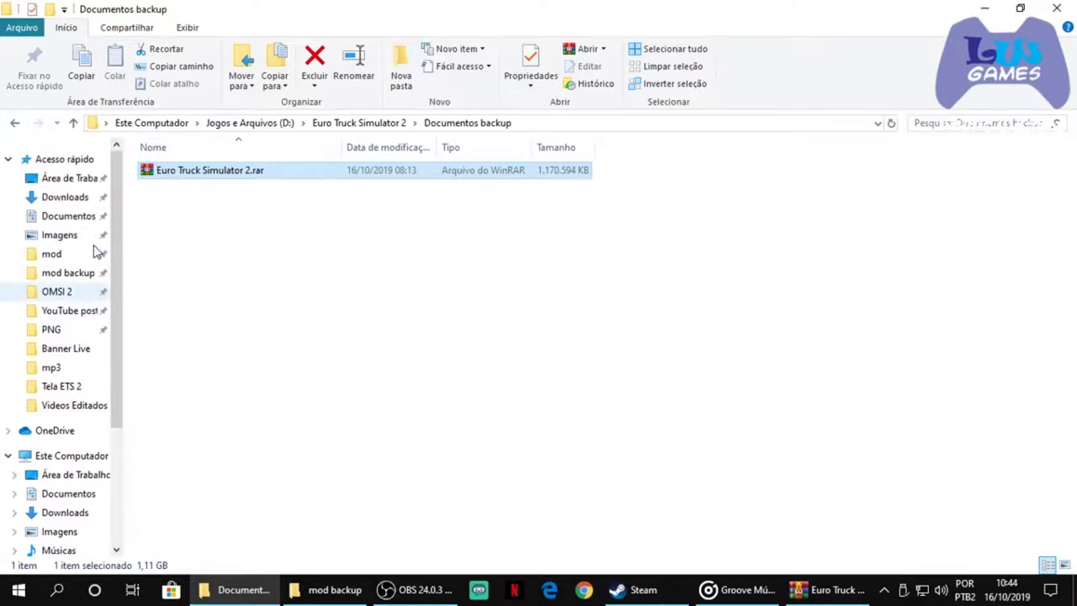
pyautogui.click(71, 216)
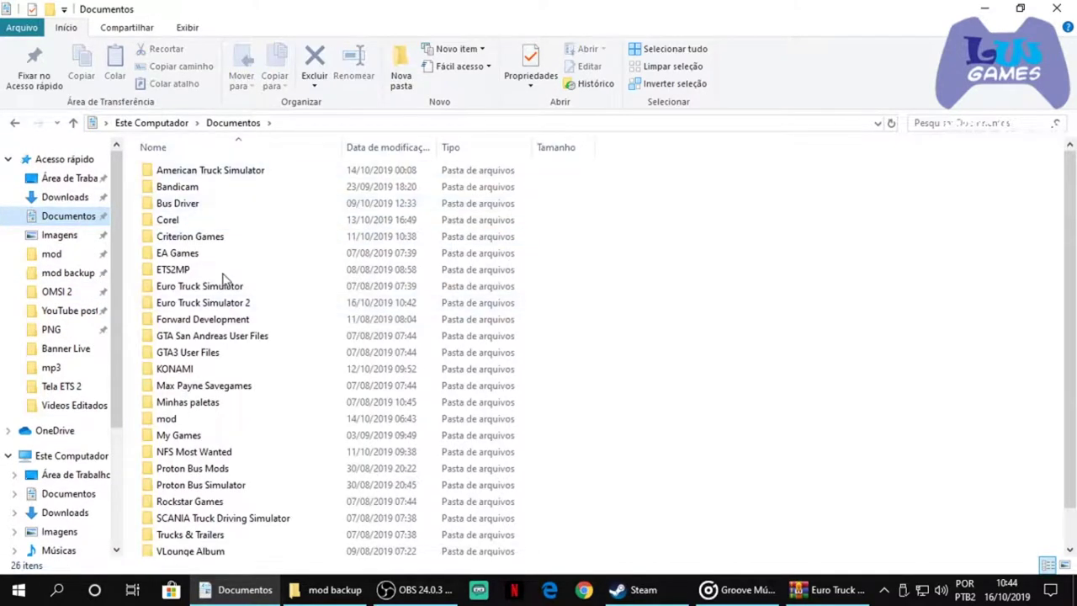
pyautogui.doubleClick(229, 304)
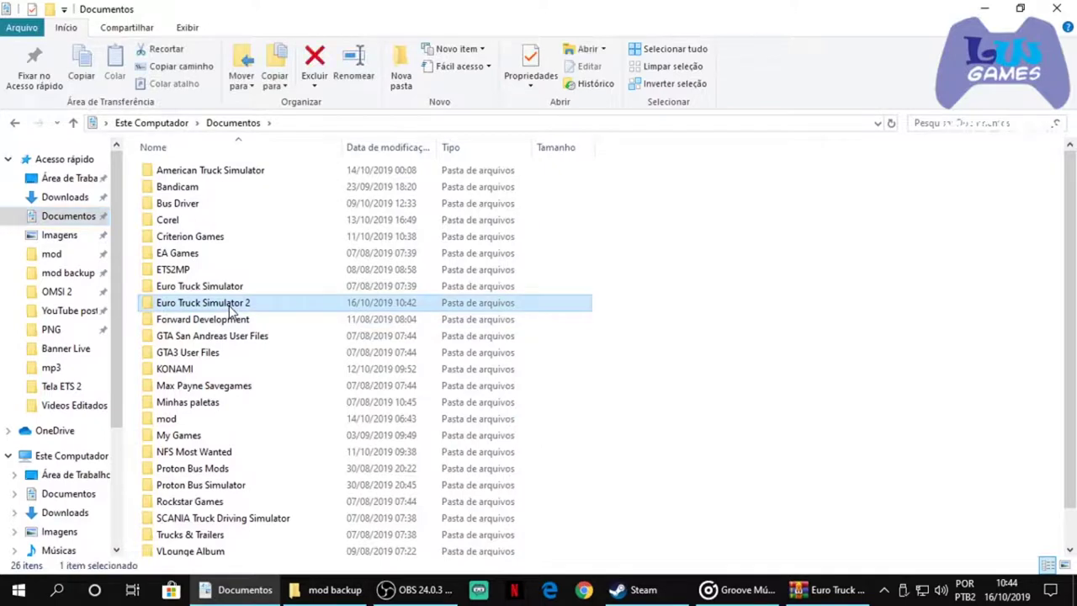
pyautogui.click(828, 590)
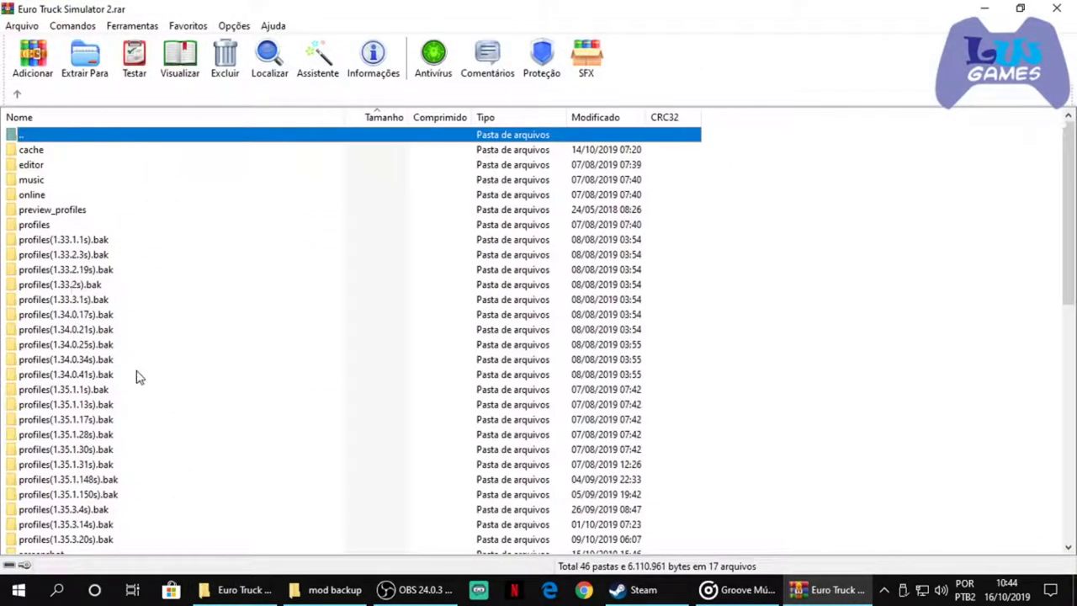
pyautogui.click(1019, 9)
pyautogui.moveTo(380, 133); pyautogui.dragTo(771, 65)
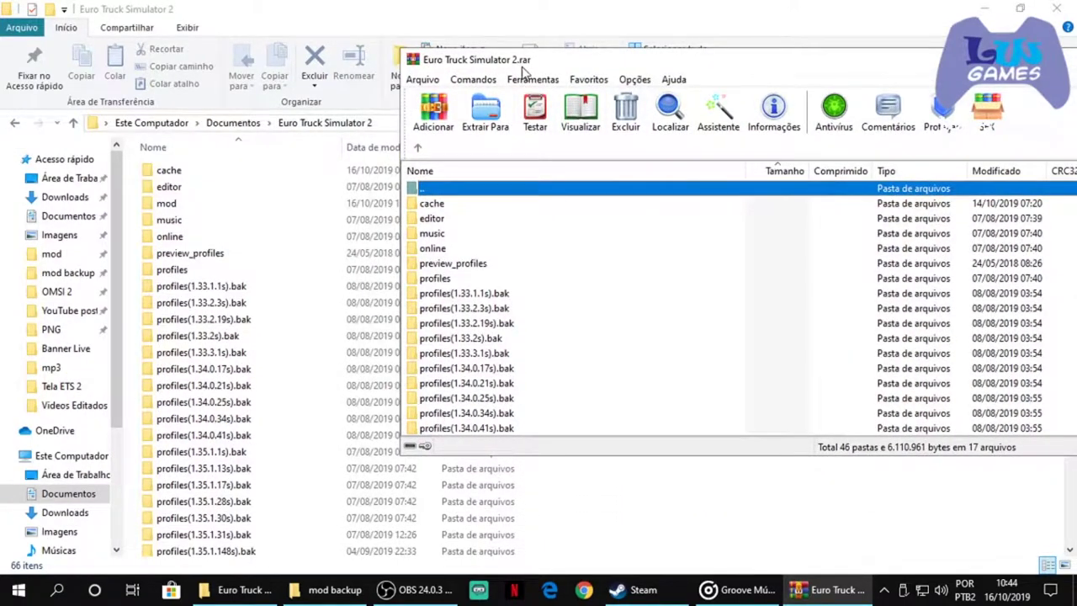
pyautogui.moveTo(984, 64); pyautogui.dragTo(764, 91)
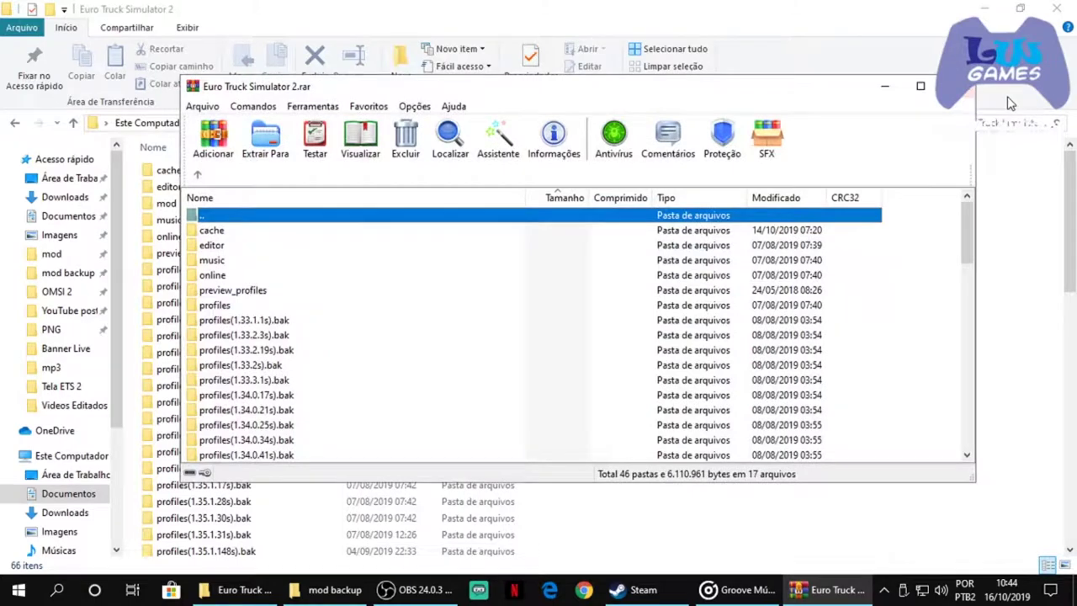
pyautogui.click(958, 88)
# Check inside the mod folder of Euro Truck Simulator 2 and return to Documentos.
pyautogui.doubleClick(168, 205)
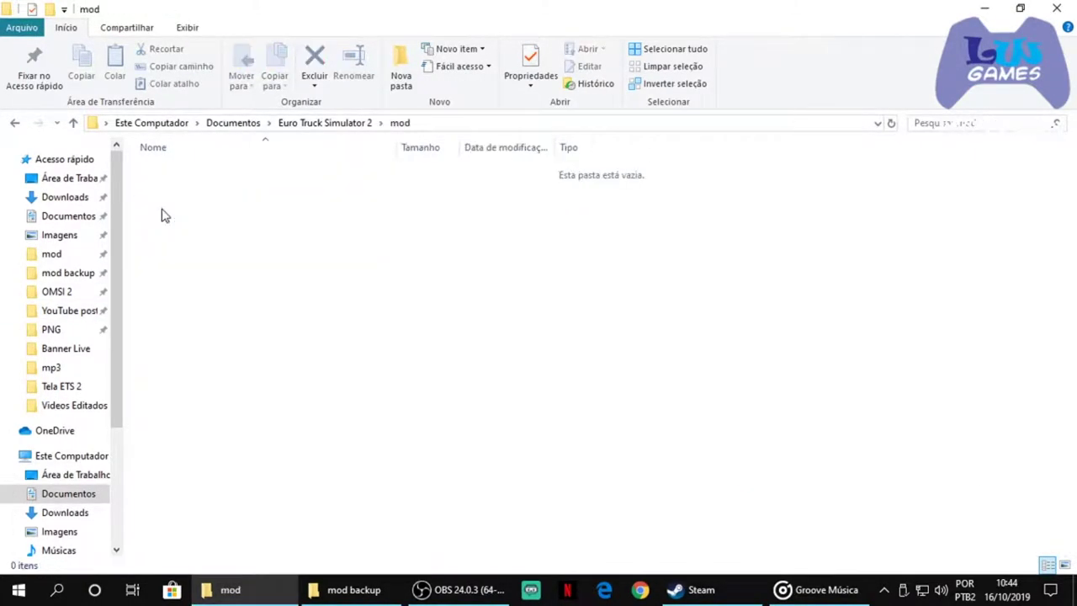
pyautogui.click(291, 128)
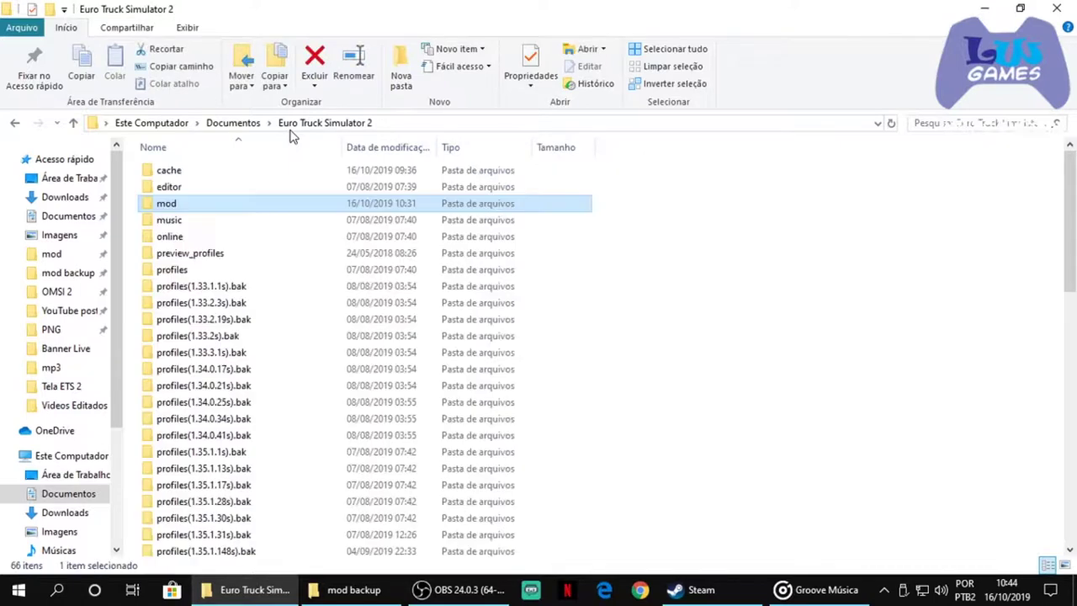
pyautogui.click(238, 122)
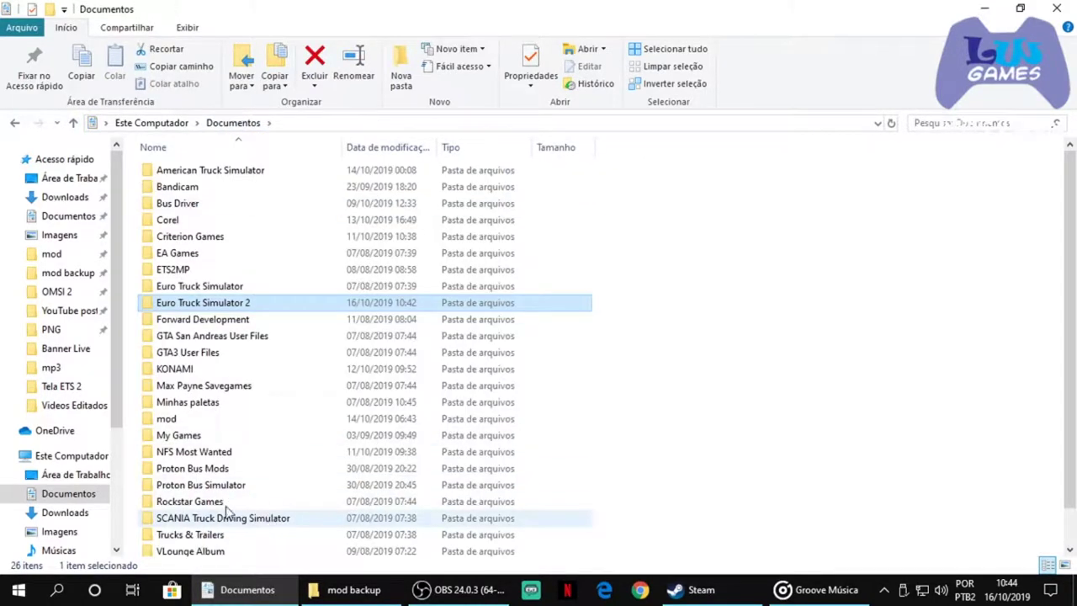
# Move the mod folder from Documentos into the Euro Truck Simulator 2 folder and open it there.
pyautogui.click(171, 420)
pyautogui.moveTo(171, 421); pyautogui.dragTo(265, 306)
pyautogui.doubleClick(264, 305)
pyautogui.click(171, 206)
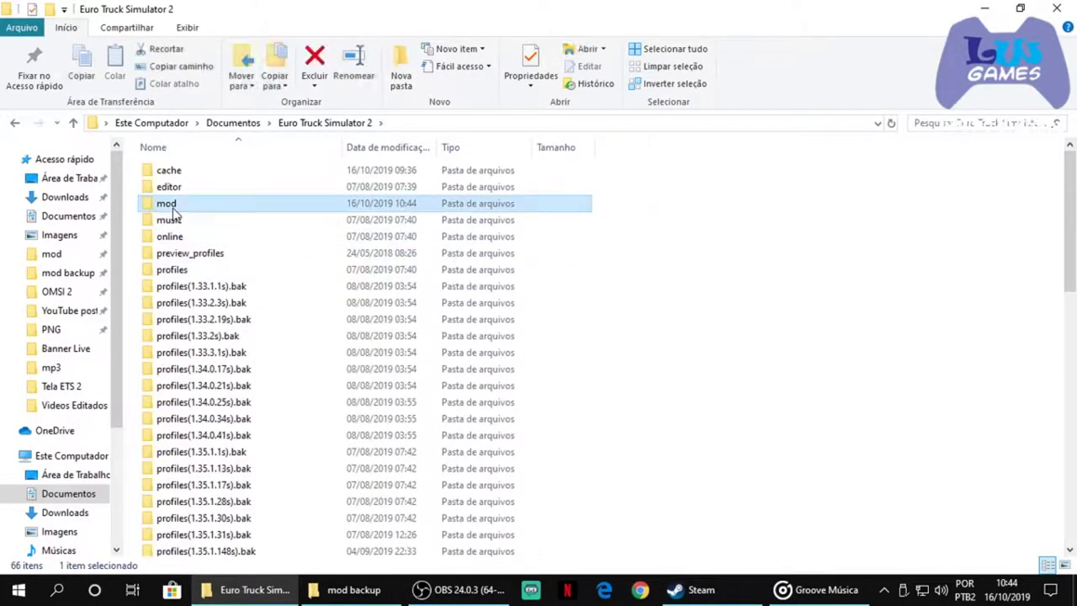
pyautogui.doubleClick(171, 207)
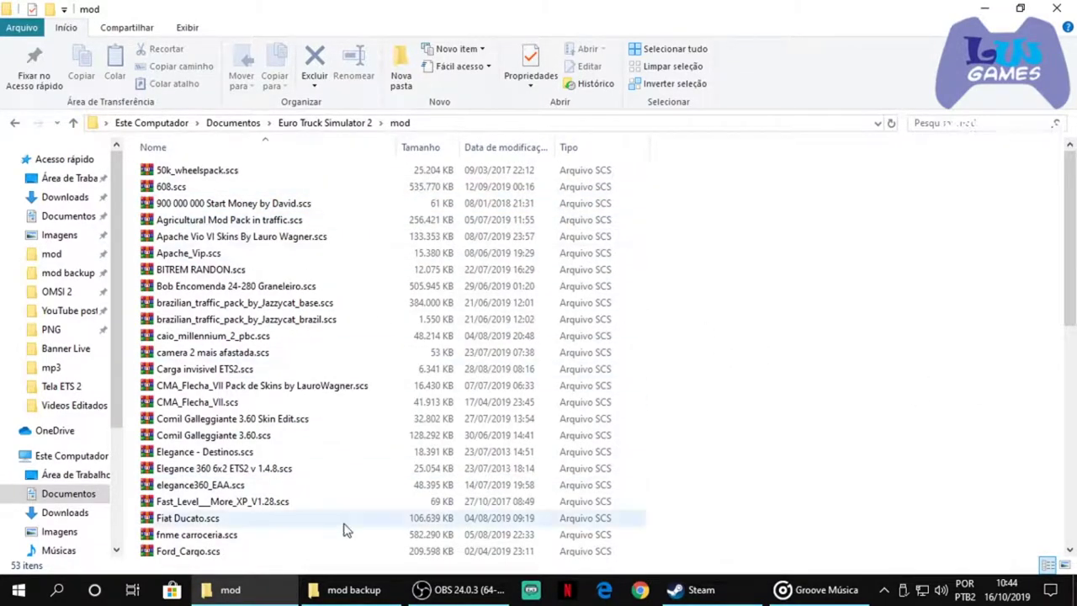
# Return to the Euro Truck Simulator 2 folder, reopen mod, and look through its list of mod files to the end.
pyautogui.click(329, 128)
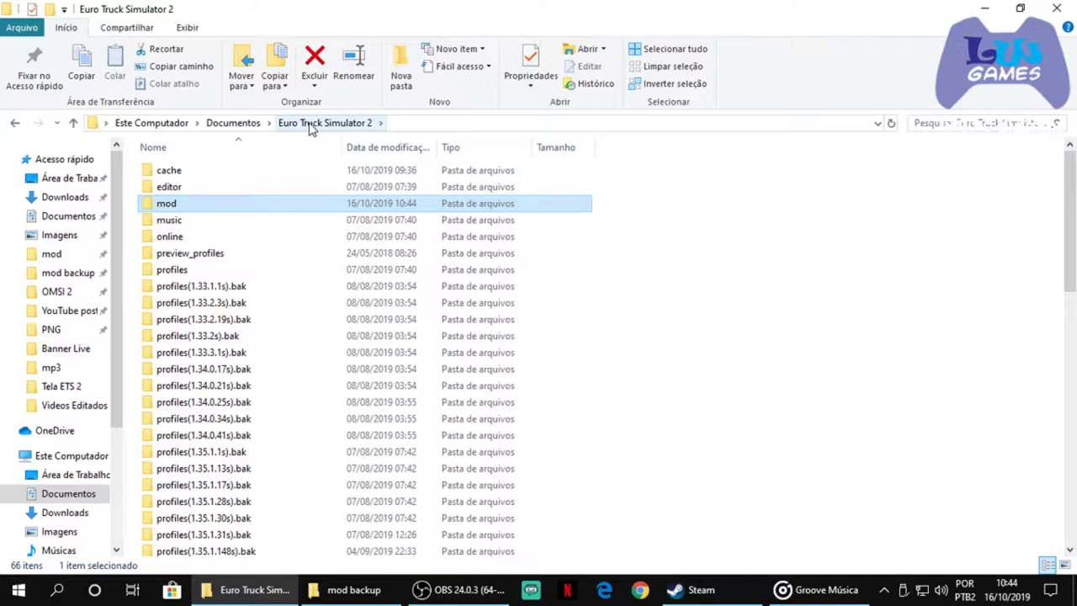
pyautogui.doubleClick(189, 209)
pyautogui.scroll(-10, 812, 345)
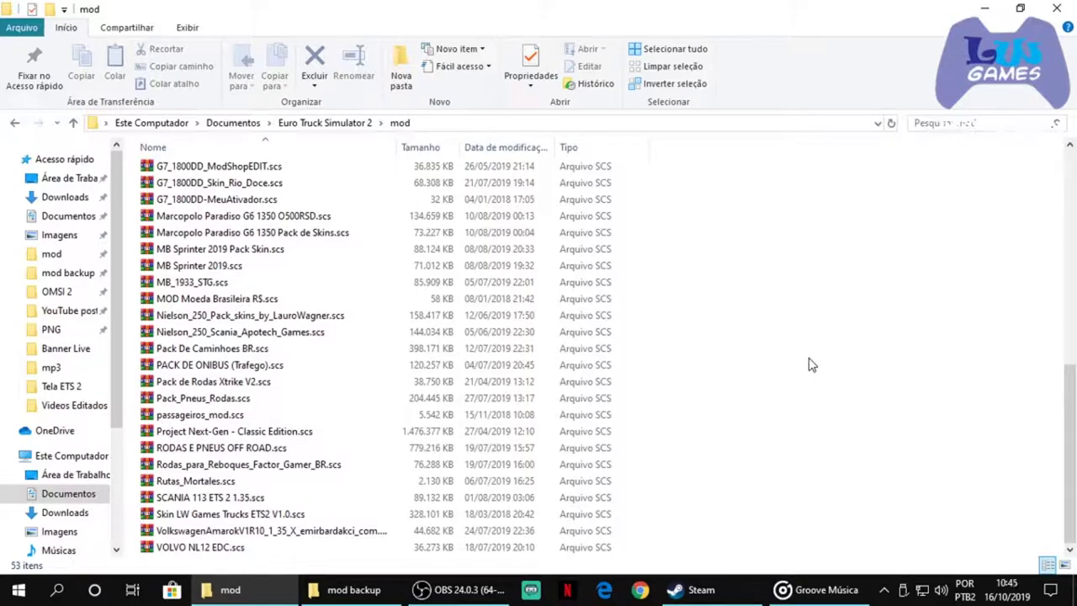
# Open the mod backup folder and point out its map folders from Mapa Brasil Bus through Mapa Offroad Rotas Mortais.
pyautogui.click(70, 276)
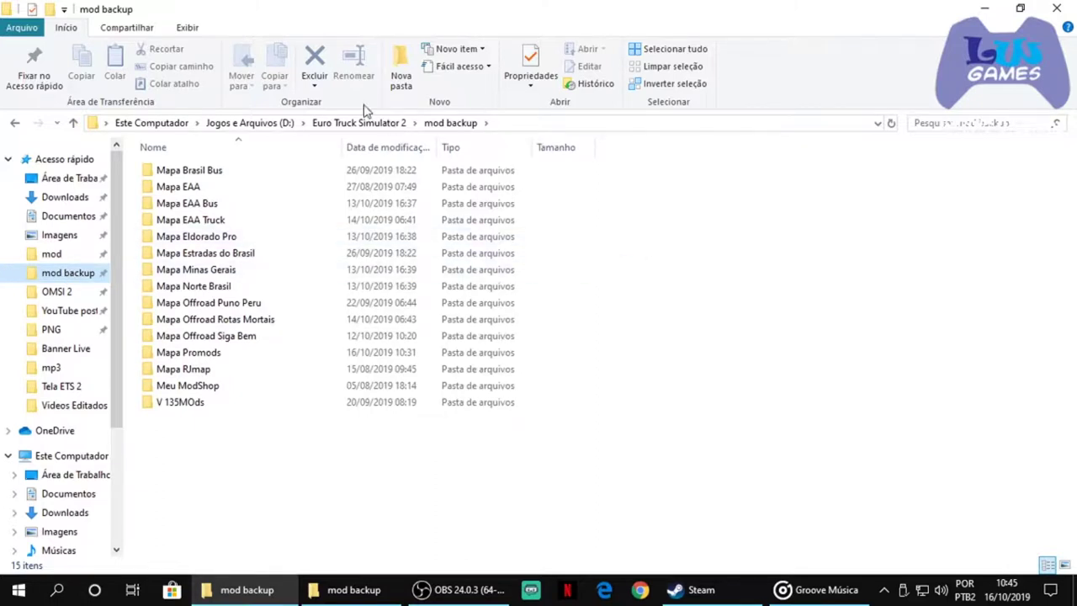
pyautogui.click(176, 173)
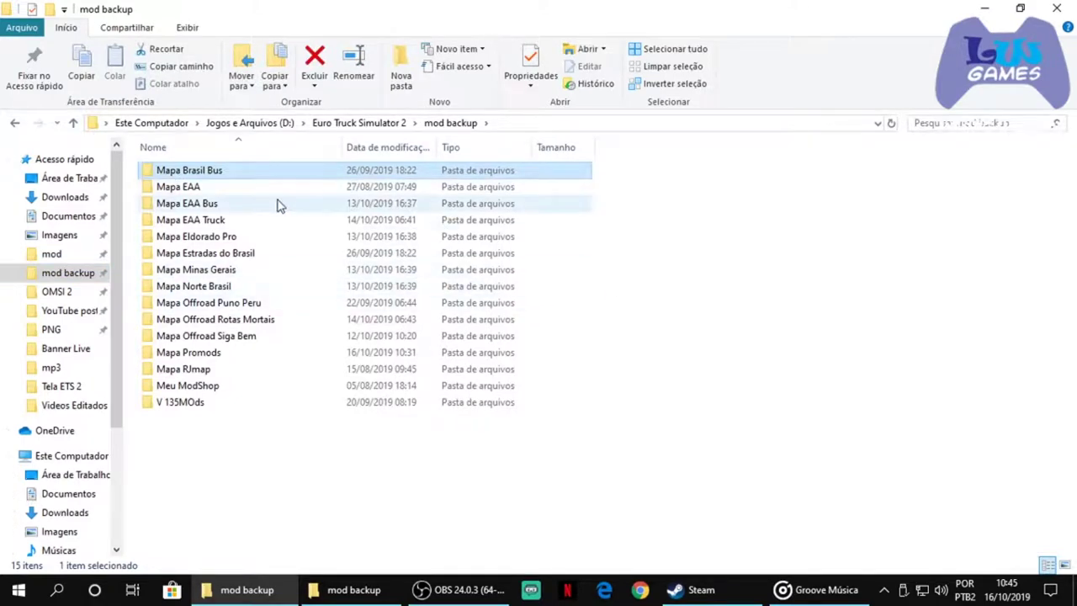
pyautogui.click(247, 221)
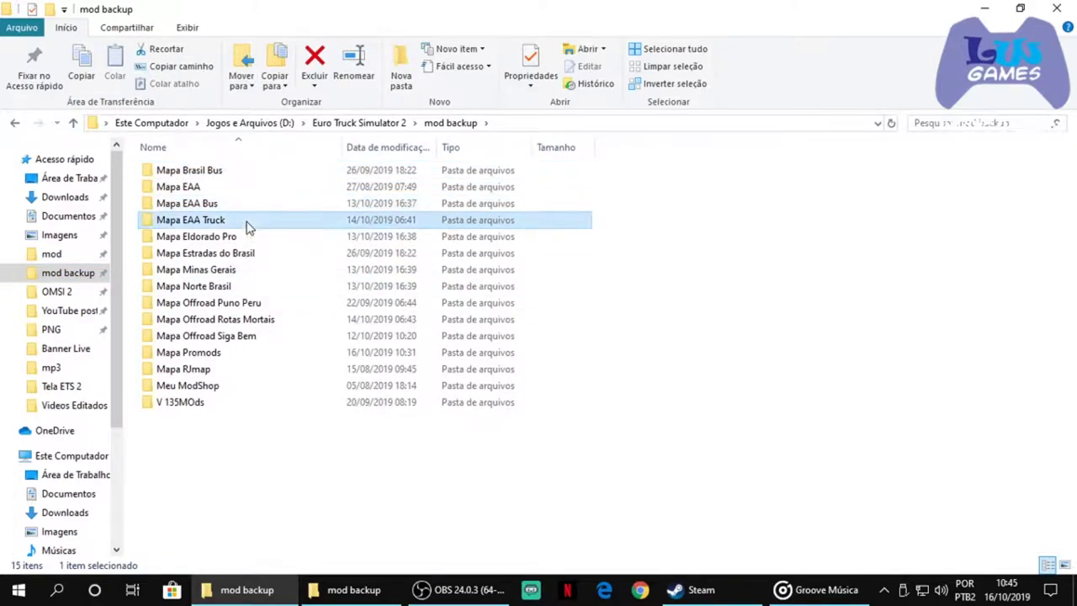
pyautogui.click(248, 238)
pyautogui.click(264, 255)
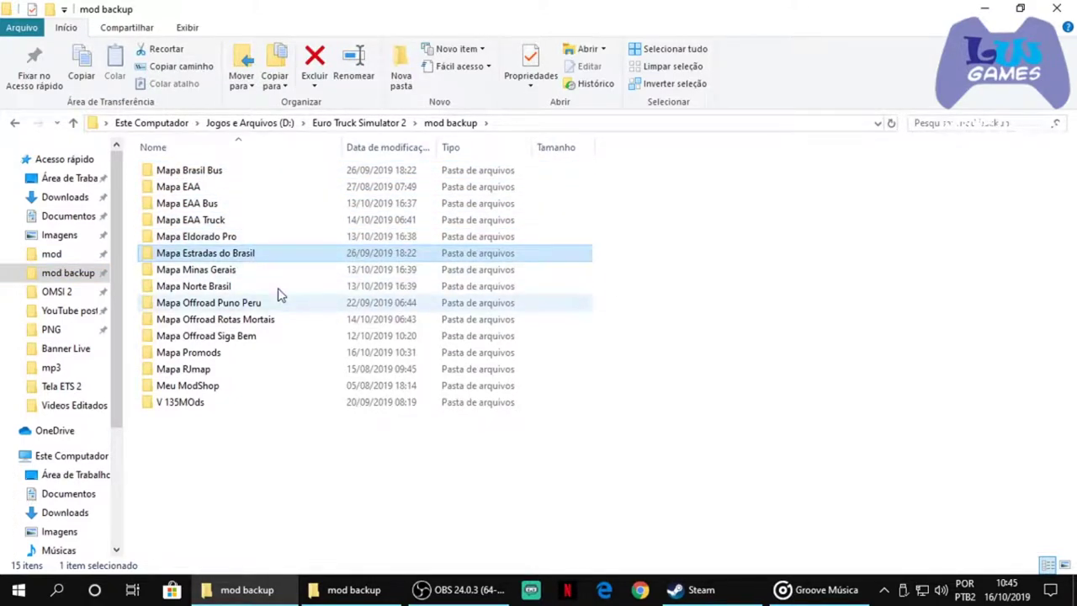
pyautogui.click(266, 274)
pyautogui.click(253, 288)
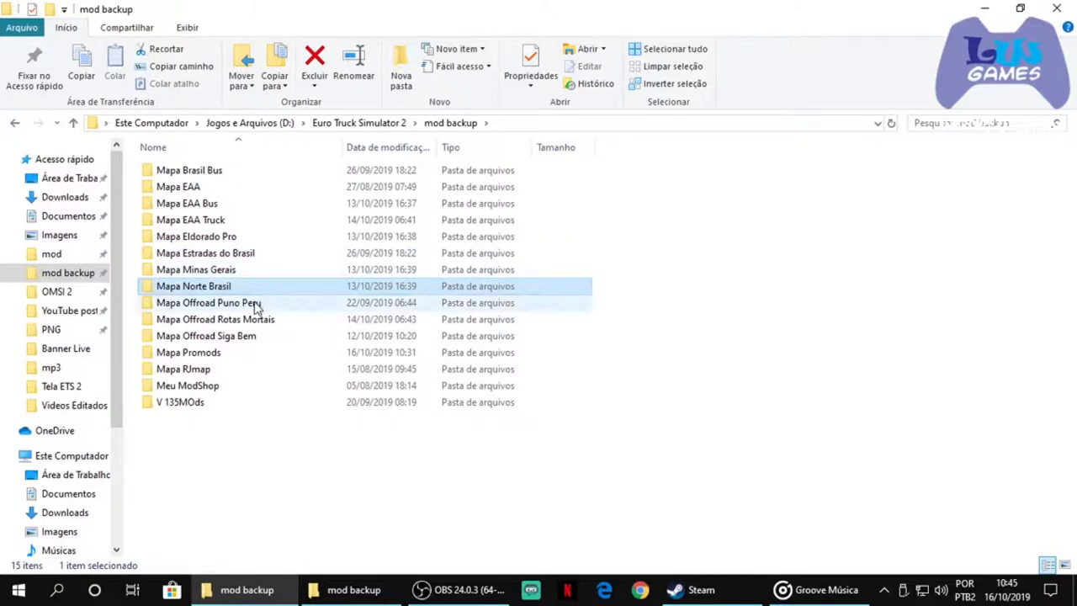
pyautogui.click(255, 304)
pyautogui.click(261, 324)
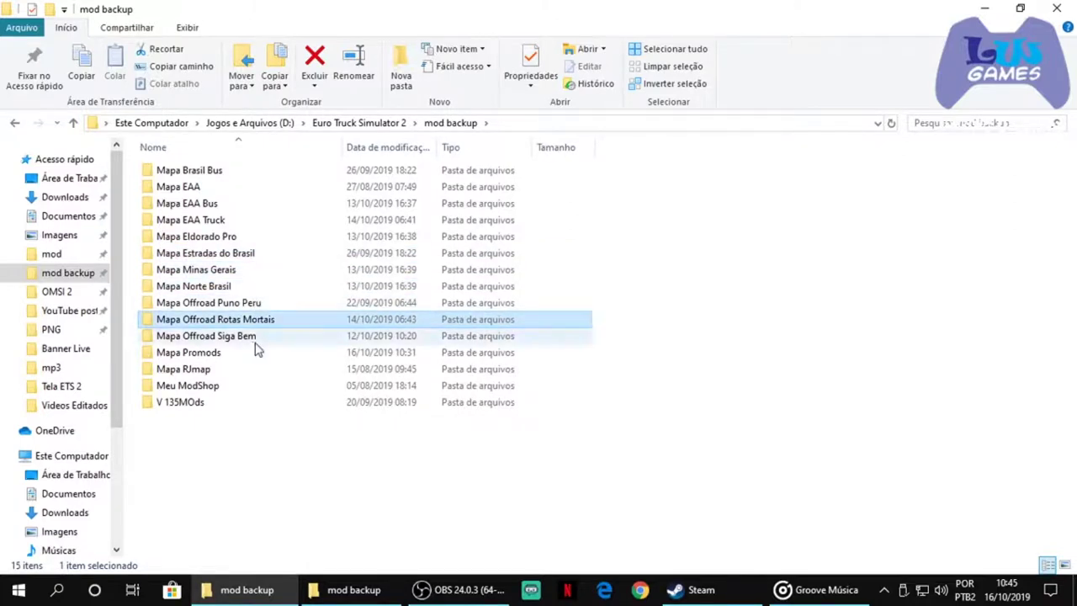
# Look inside the Mapa Brasil Bus, Mapa EAA, Mapa EAA Bus and Mapa EAA Truck backup folders, returning to mod backup.
pyautogui.doubleClick(222, 171)
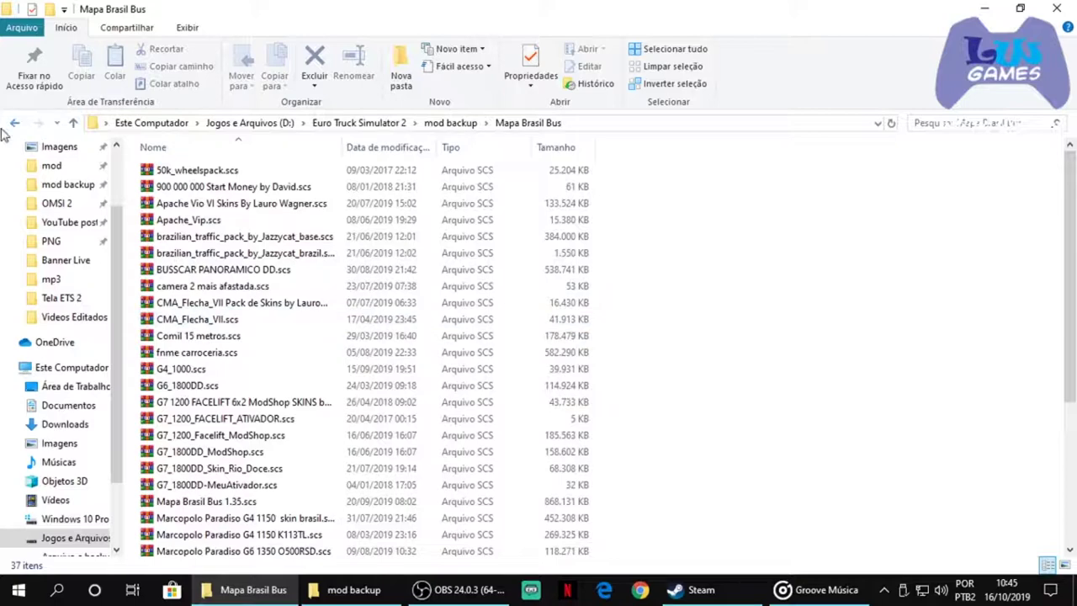
pyautogui.click(14, 123)
pyautogui.doubleClick(216, 186)
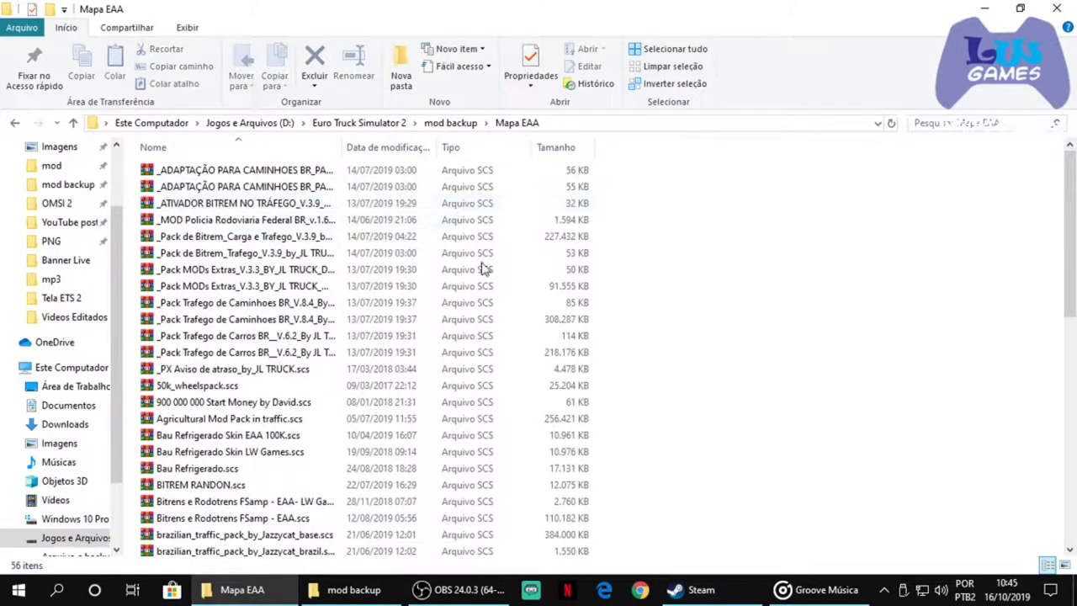
pyautogui.click(15, 123)
pyautogui.doubleClick(213, 208)
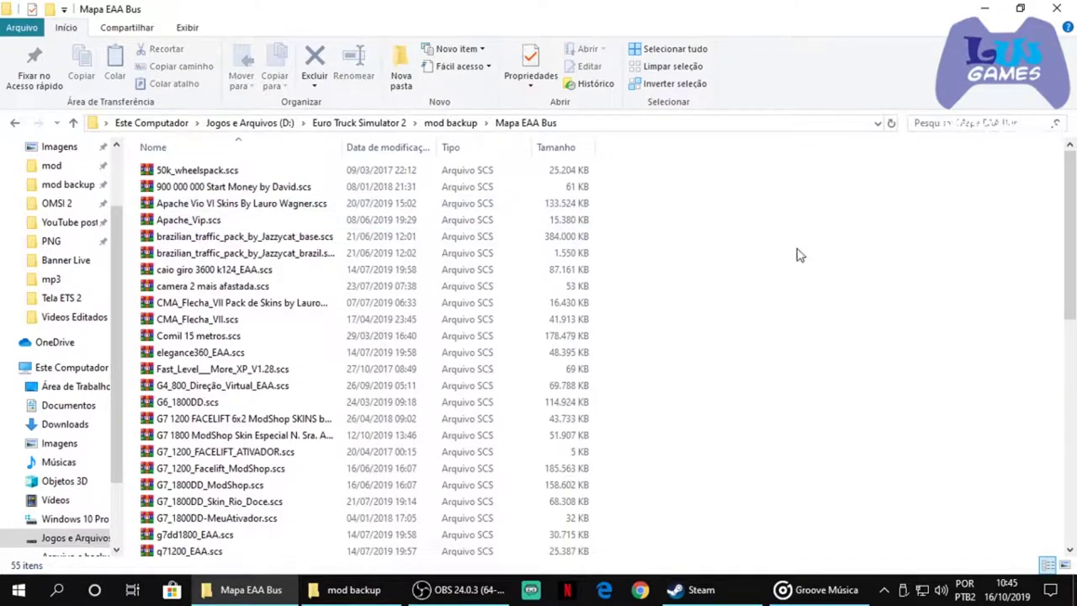
pyautogui.click(15, 123)
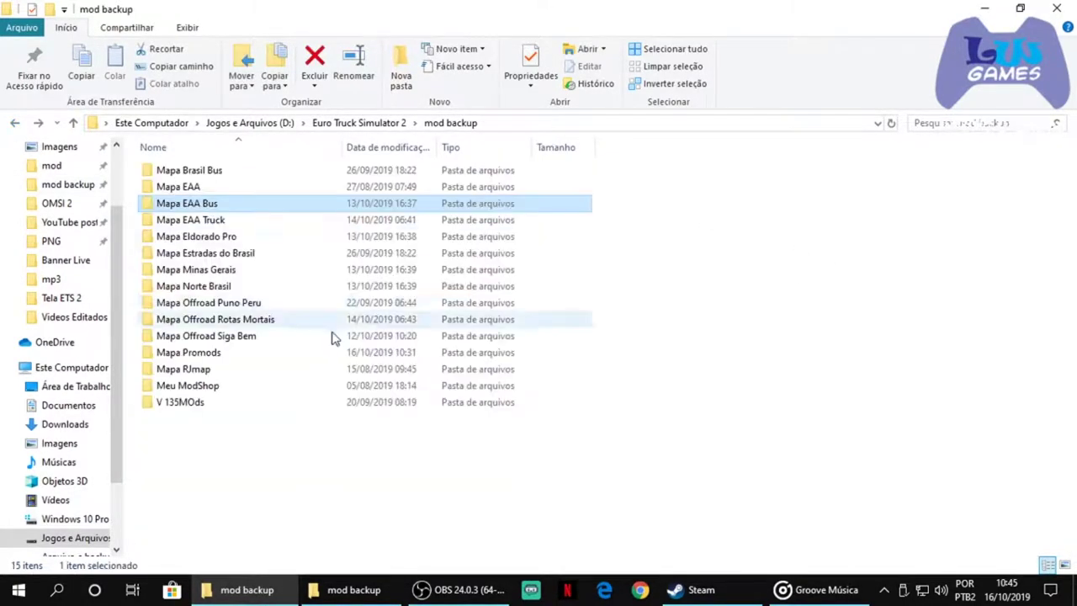
pyautogui.doubleClick(229, 221)
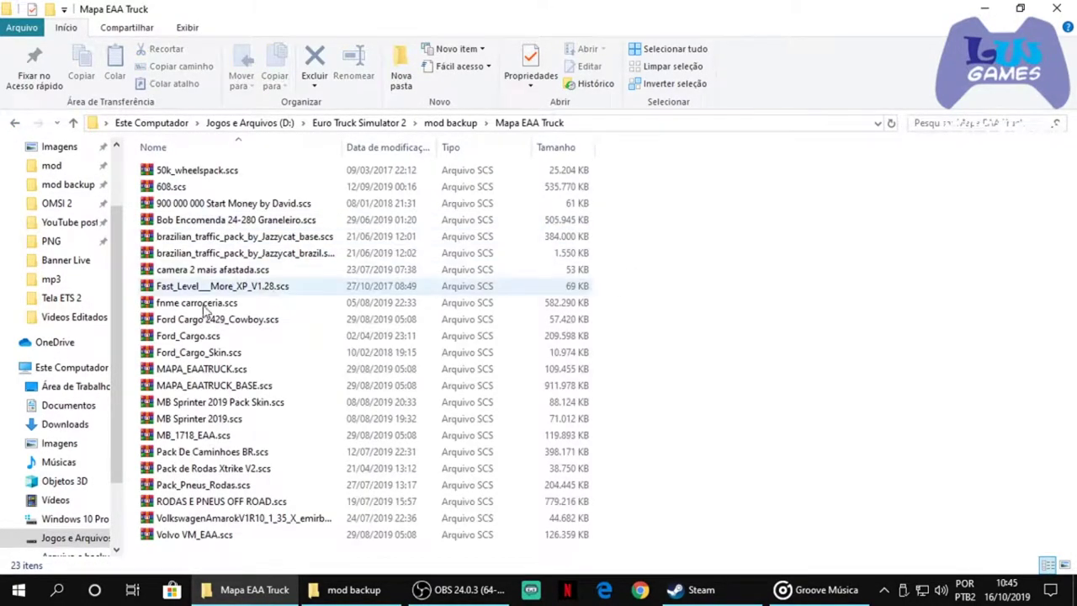
pyautogui.click(15, 123)
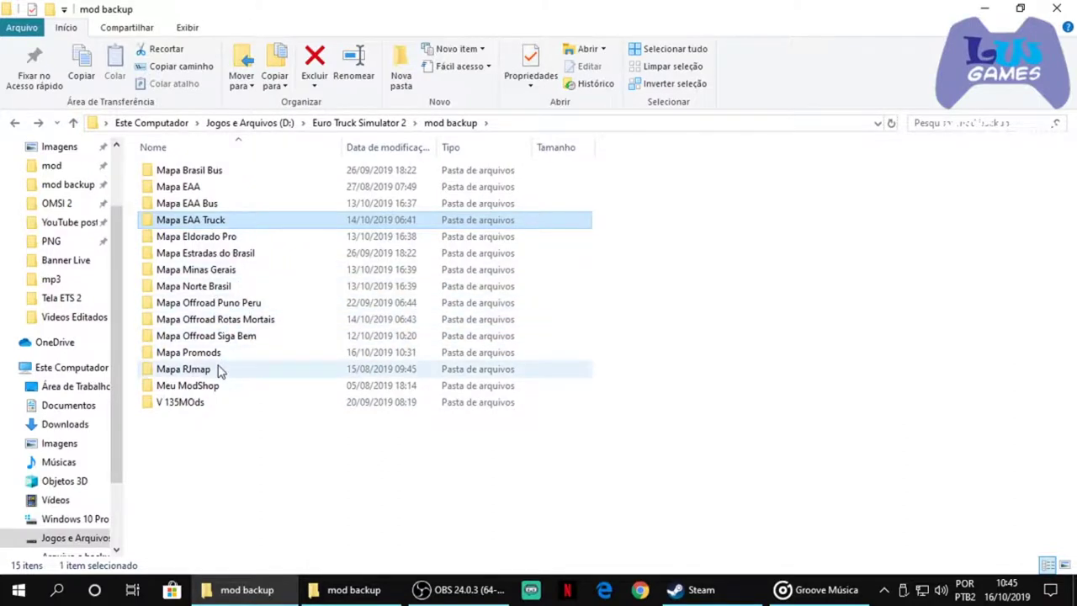
# Show the game's mod folder in one Explorer window and the Mapa Offroad Rotas Mortais backup folder in the other.
pyautogui.doubleClick(233, 322)
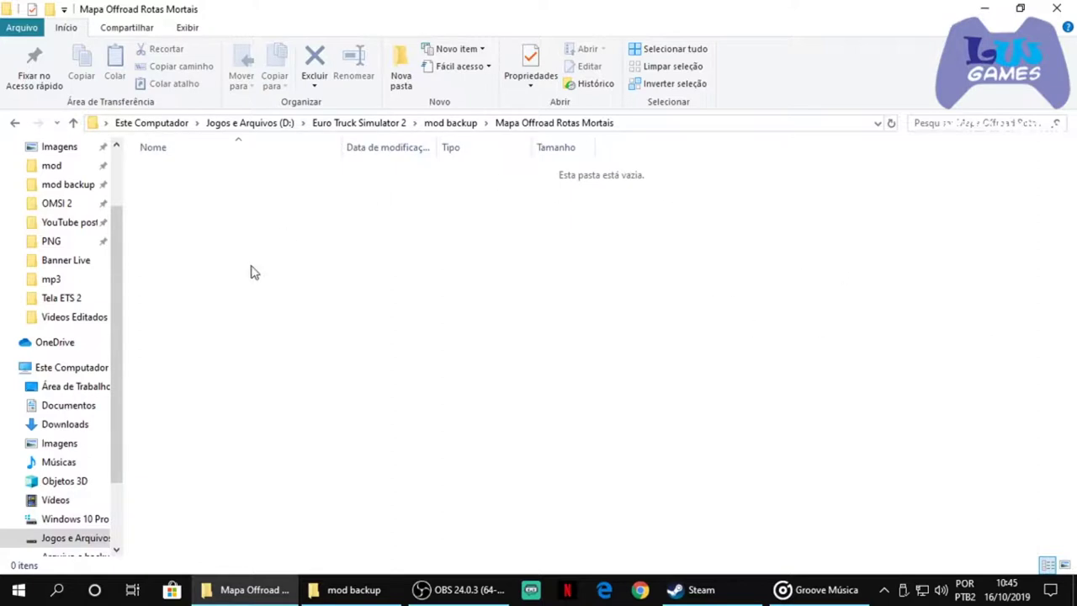
pyautogui.click(50, 169)
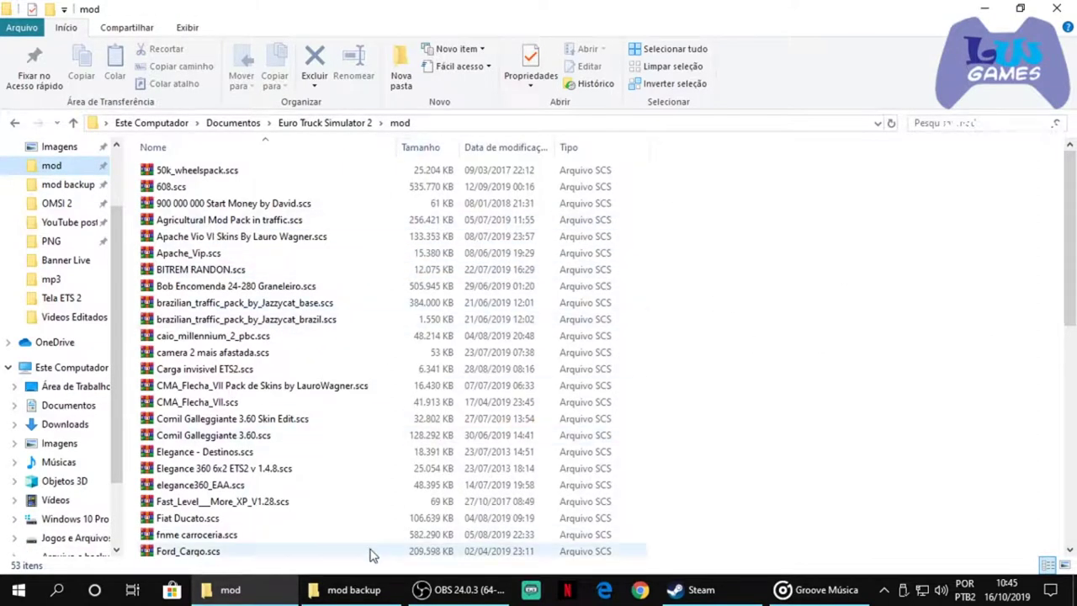
pyautogui.click(347, 590)
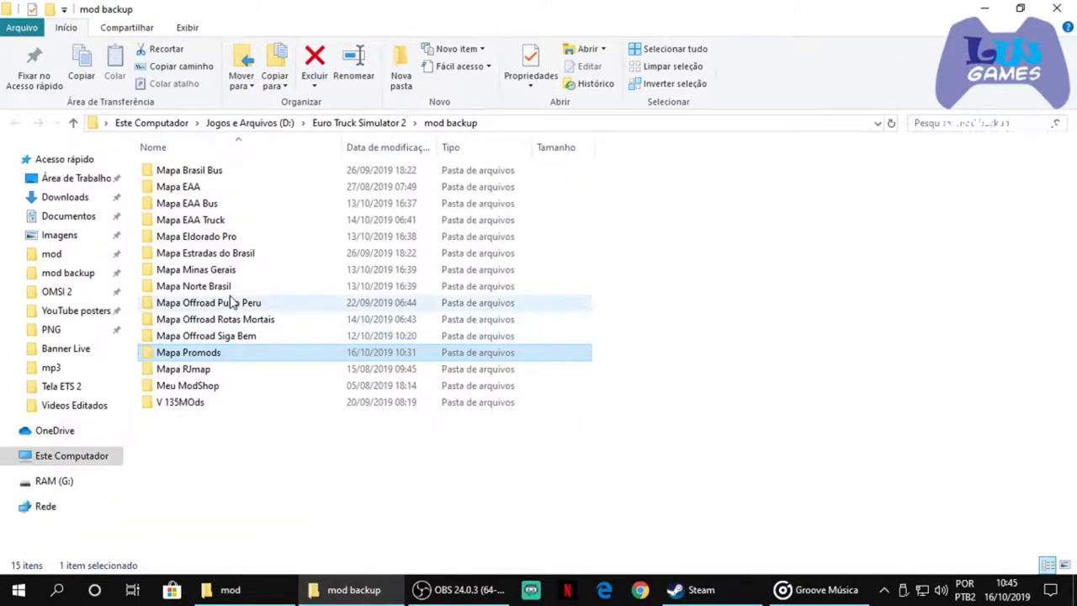
pyautogui.click(225, 323)
pyautogui.doubleClick(227, 329)
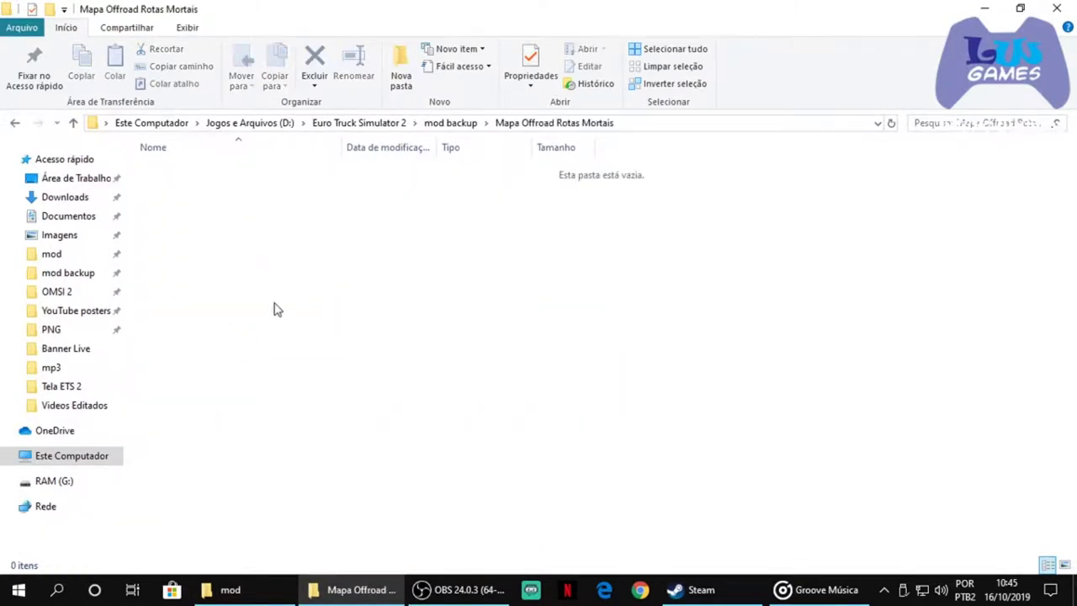
# Go from the game's mod folder up to Documents, reopen the Euro Truck Simulator 2 folder and select its mod folder.
pyautogui.click(223, 592)
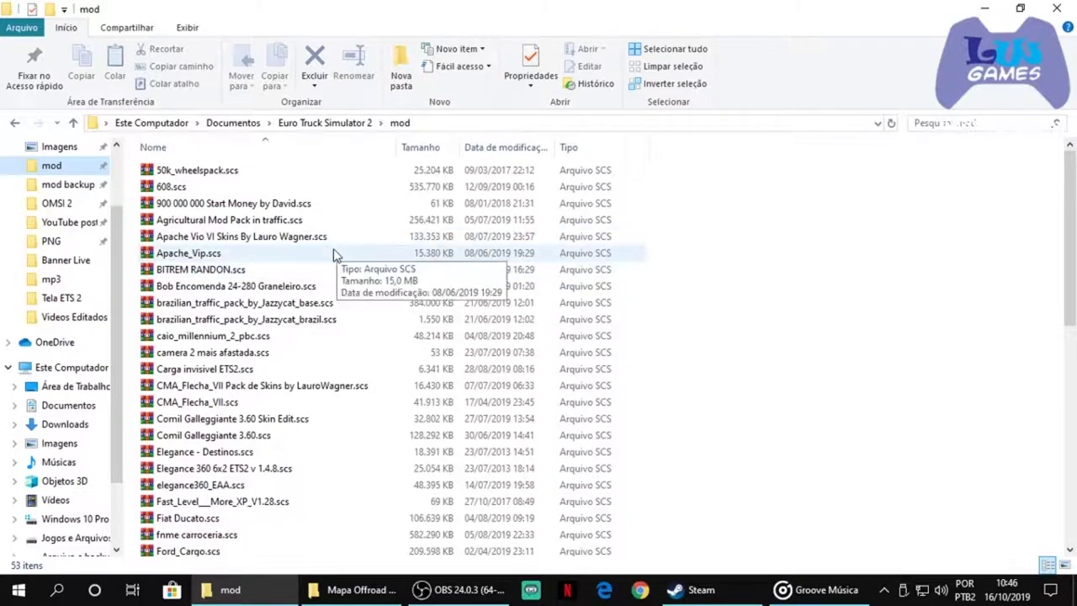
pyautogui.click(314, 124)
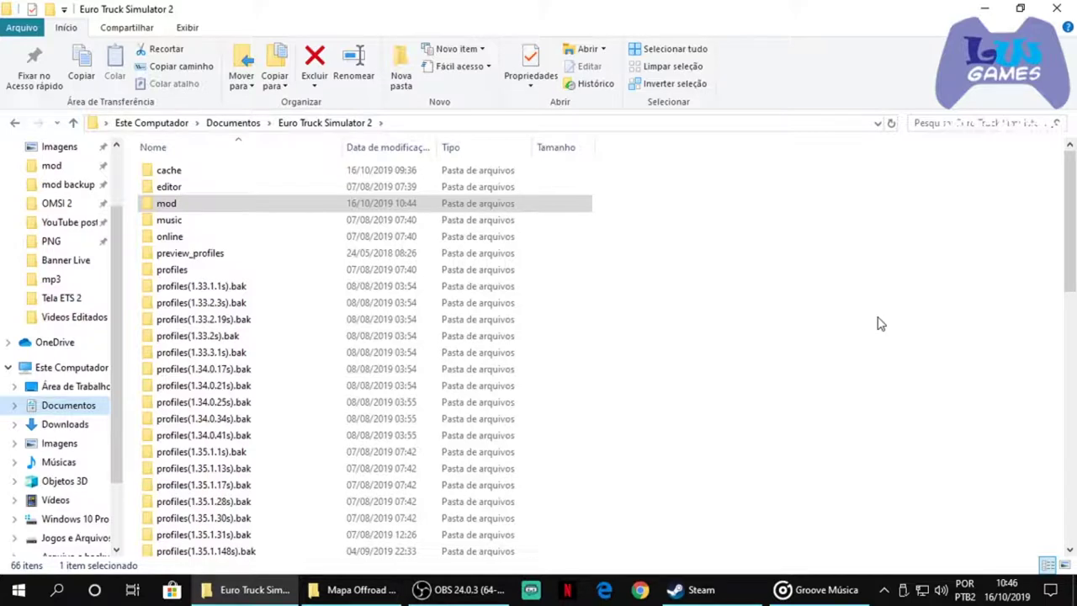
pyautogui.click(246, 123)
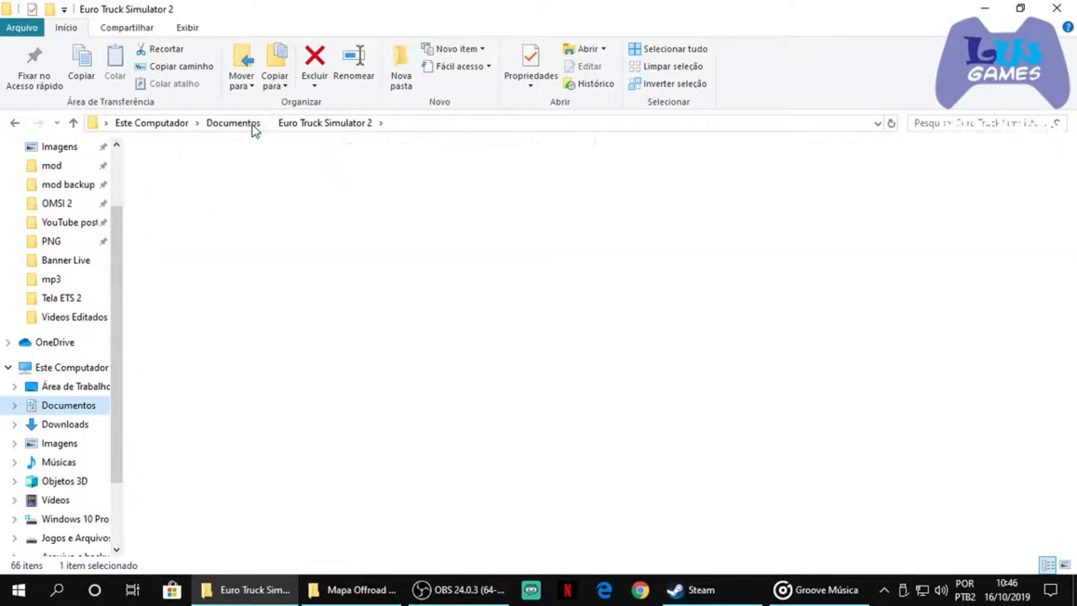
pyautogui.click(194, 304)
pyautogui.doubleClick(194, 304)
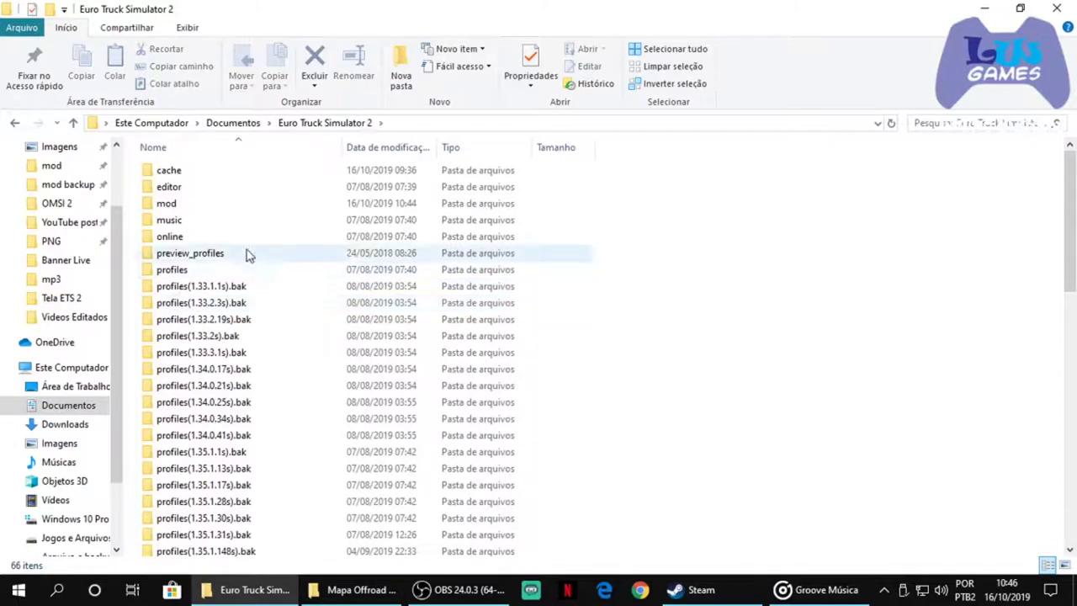
pyautogui.click(183, 206)
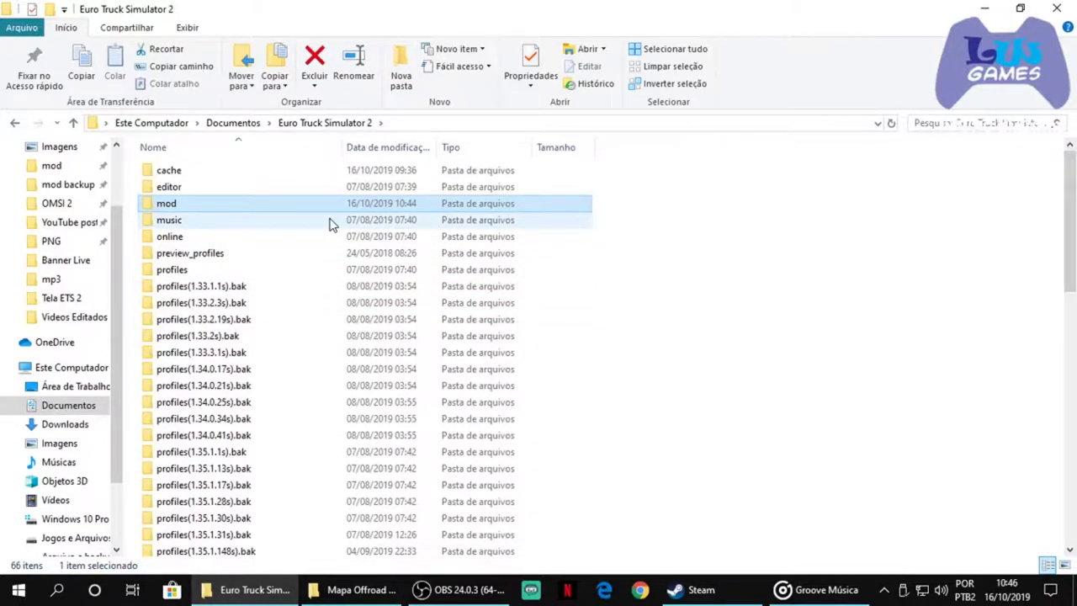
# Return to Documents, reopen the Euro Truck Simulator 2 folder, and point it out in the list of Documents subfolders.
pyautogui.click(233, 124)
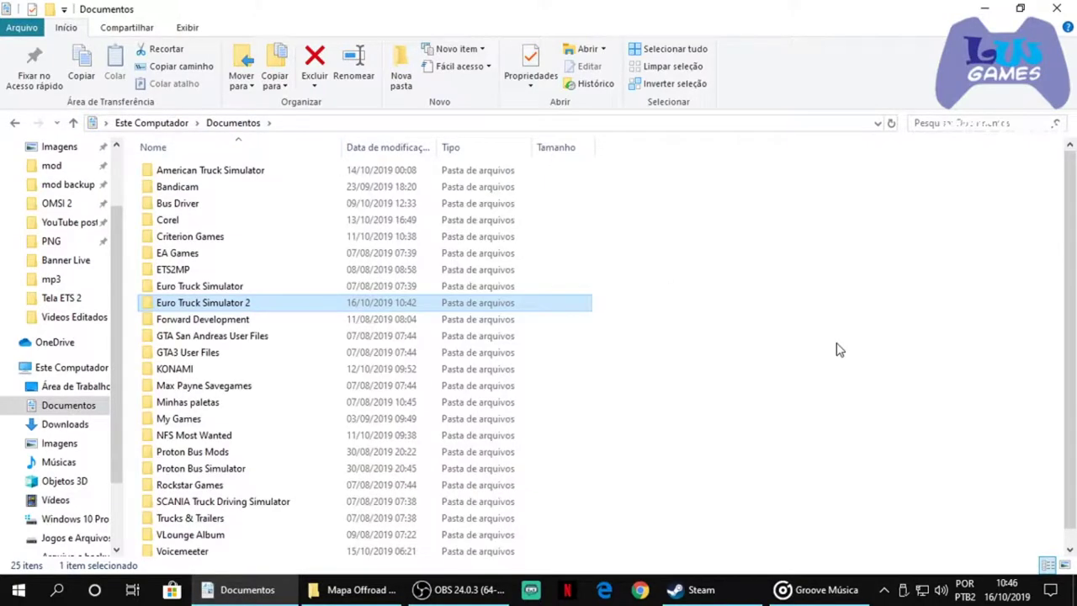
pyautogui.doubleClick(238, 308)
pyautogui.click(240, 305)
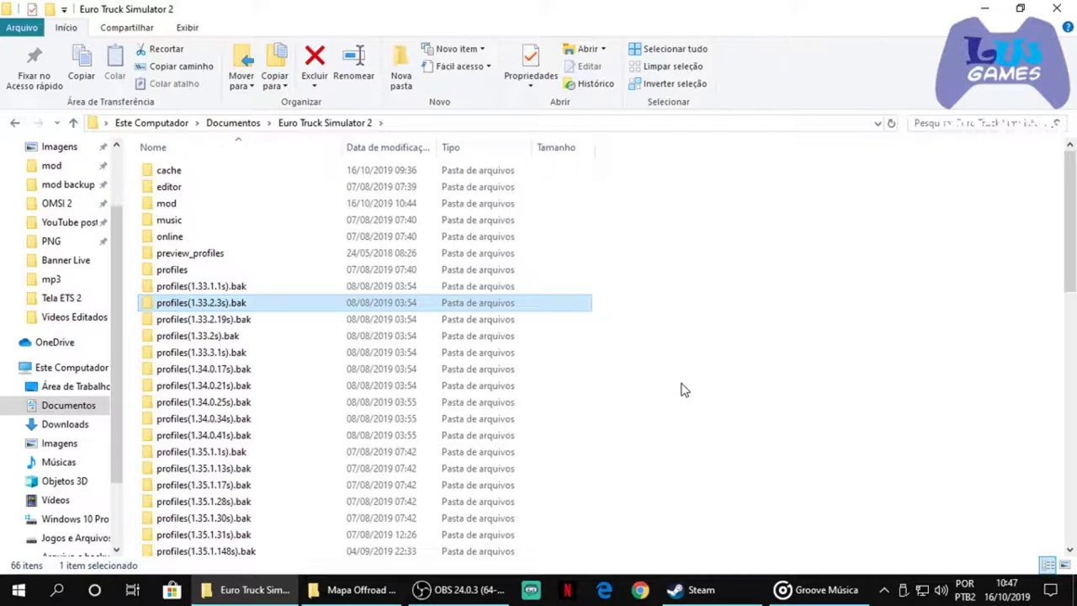
pyautogui.click(269, 123)
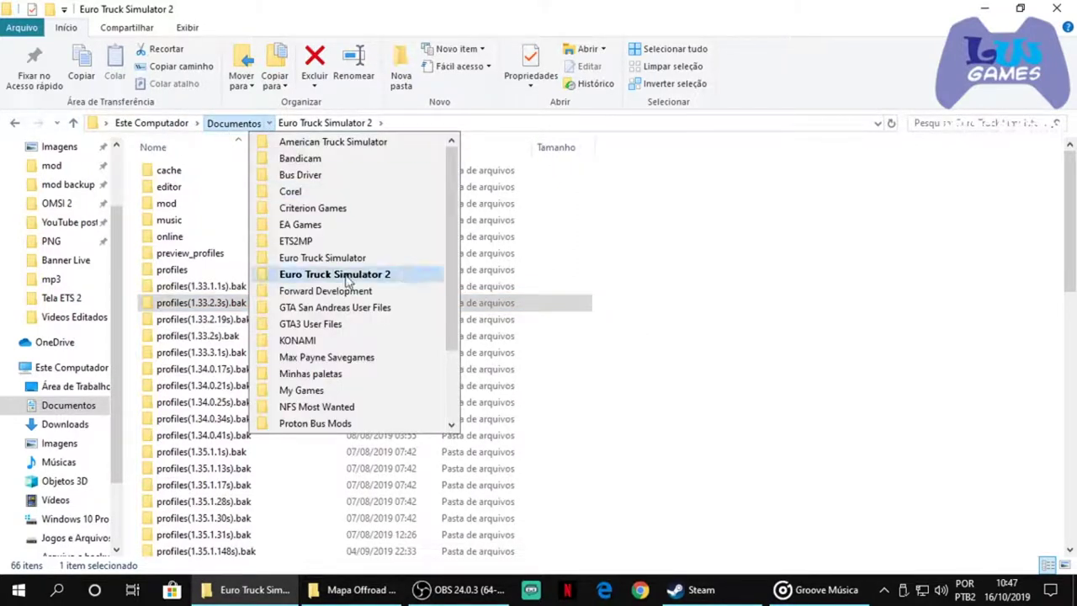
pyautogui.click(916, 379)
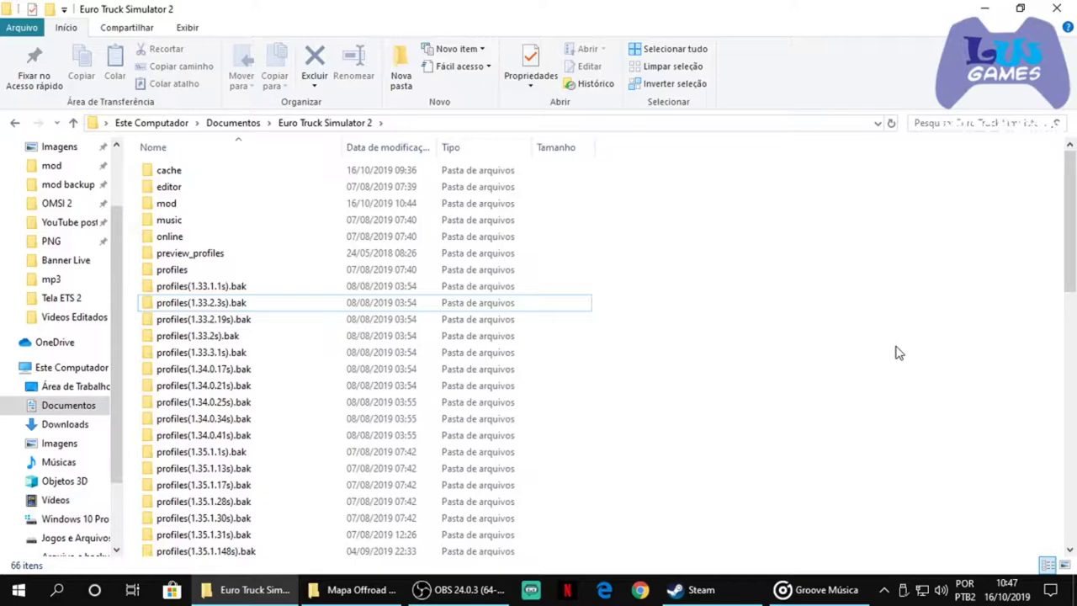
# Switch to Steam, show the games library and open the properties of Euro Truck Simulator 2.
pyautogui.click(692, 590)
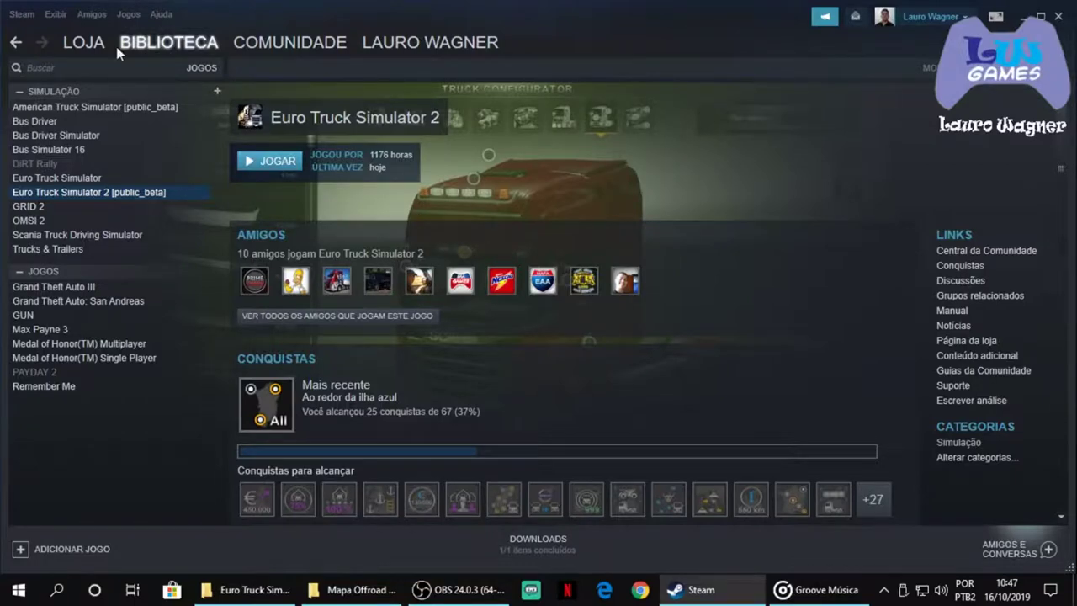
pyautogui.click(175, 42)
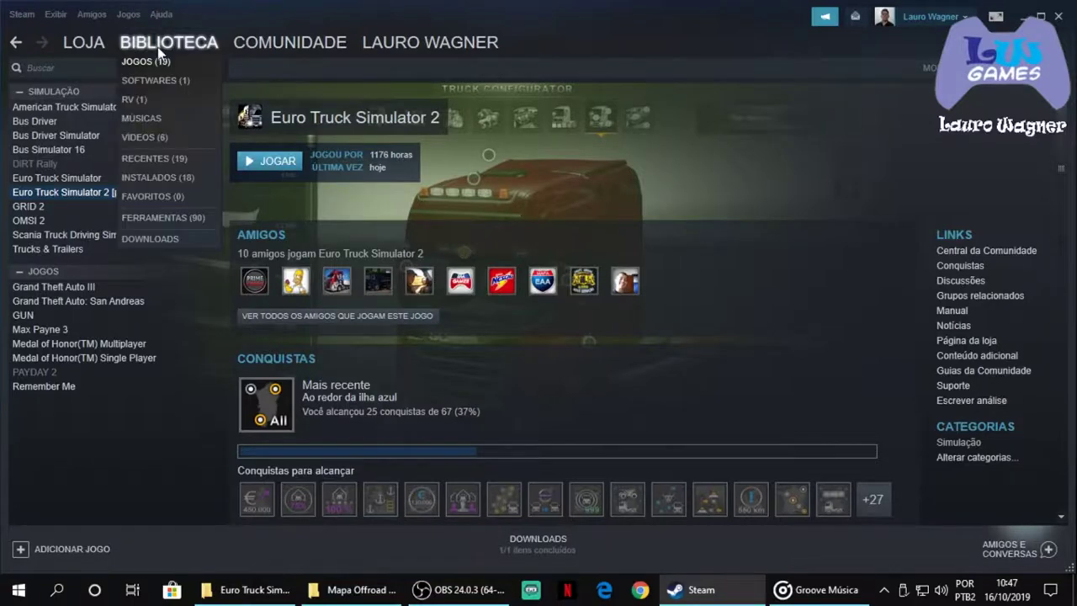
pyautogui.click(158, 59)
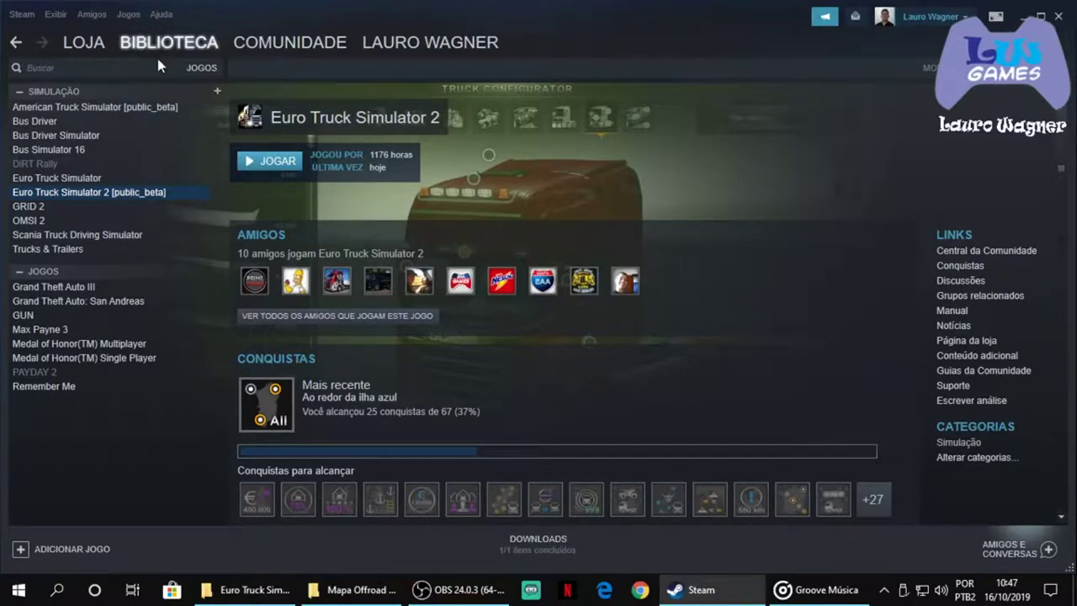
pyautogui.rightClick(92, 194)
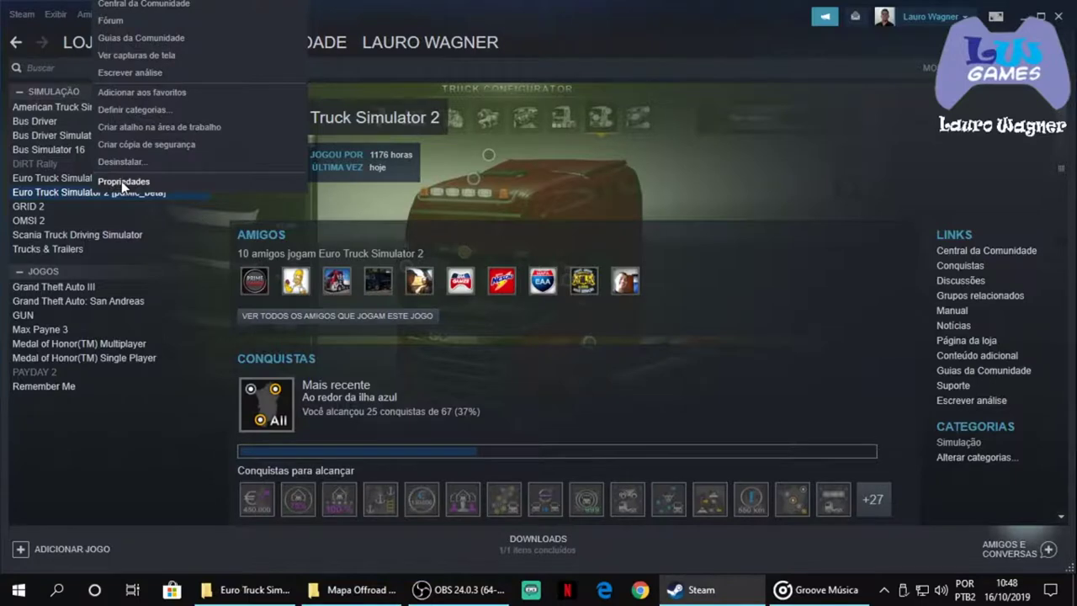
pyautogui.click(121, 181)
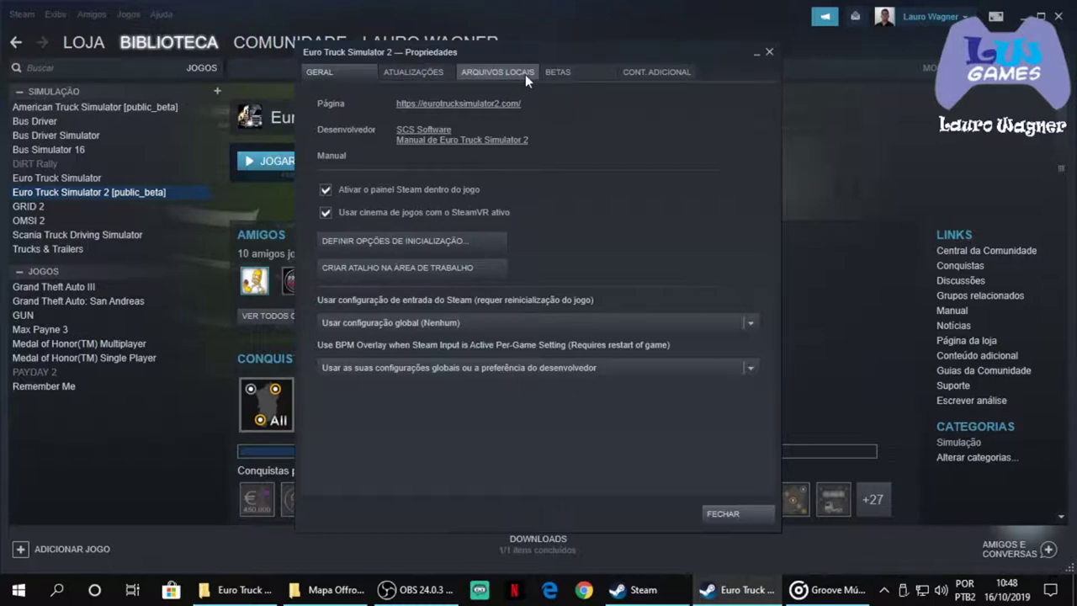
# Look through the game's additional content and beta versions, choose public_beta - Public Beta 1.36, and close the properties.
pyautogui.click(641, 76)
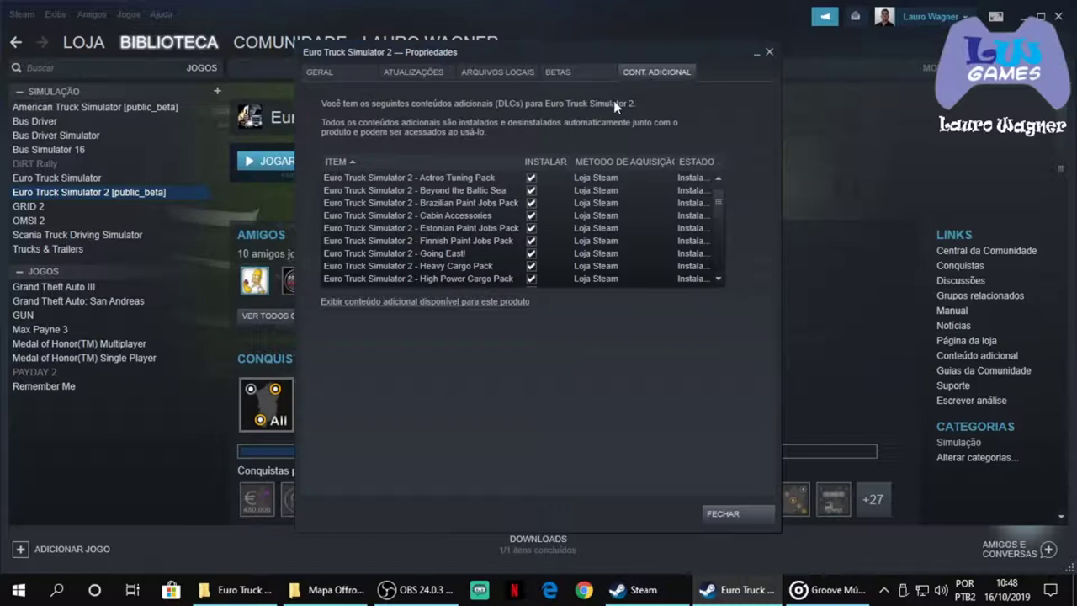
pyautogui.scroll(-1, 702, 255)
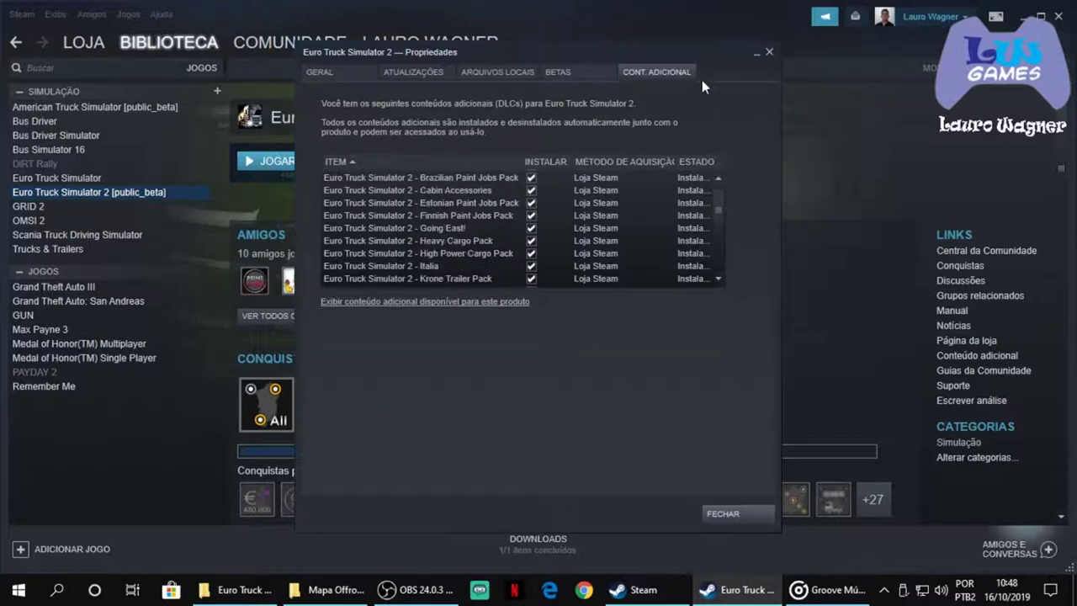
pyautogui.click(562, 75)
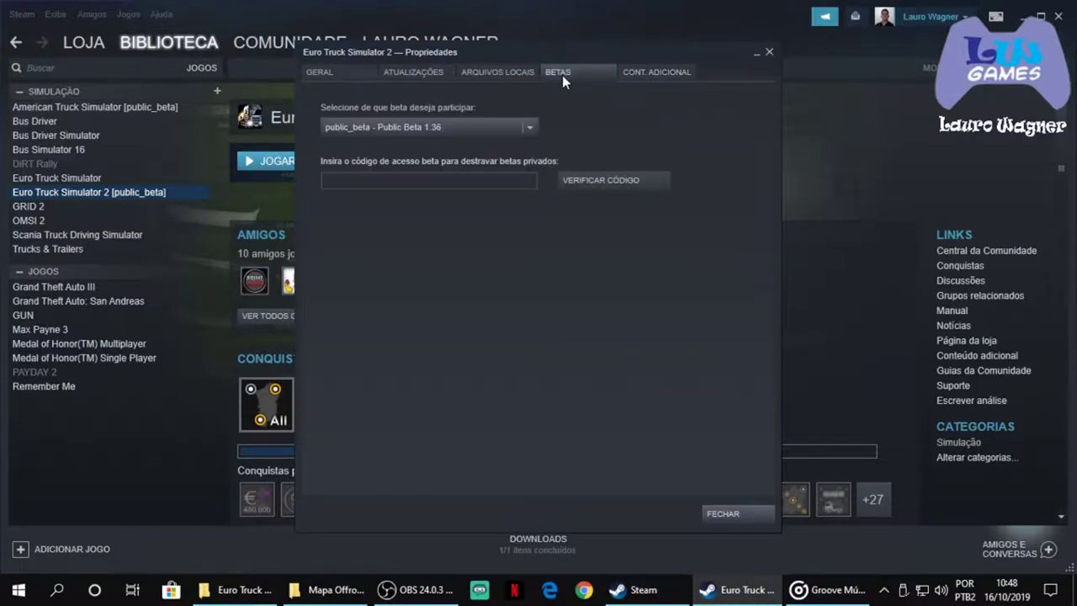
pyautogui.click(533, 125)
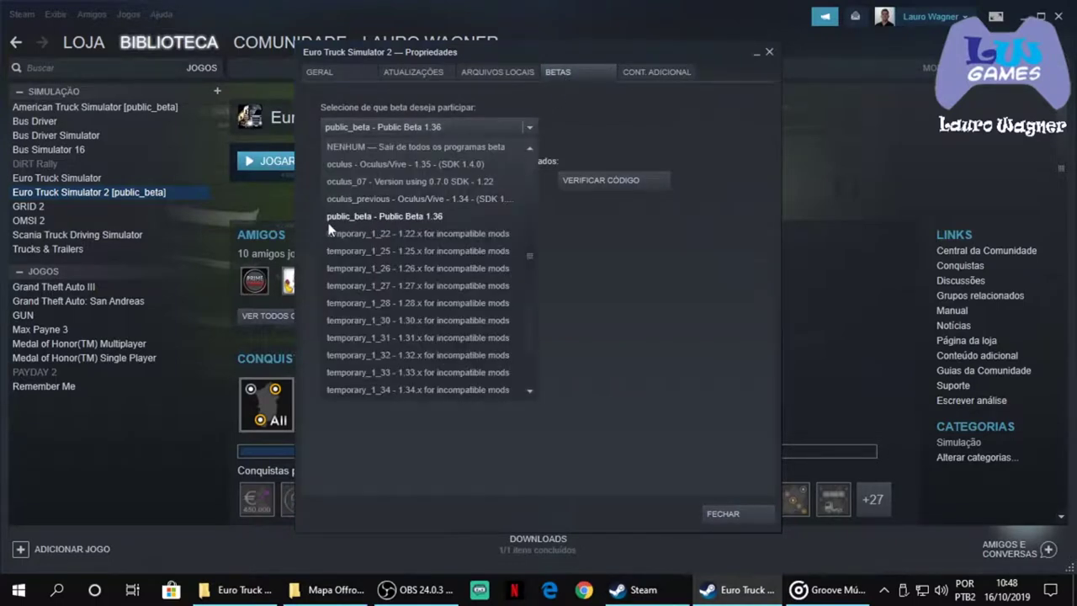
pyautogui.click(417, 216)
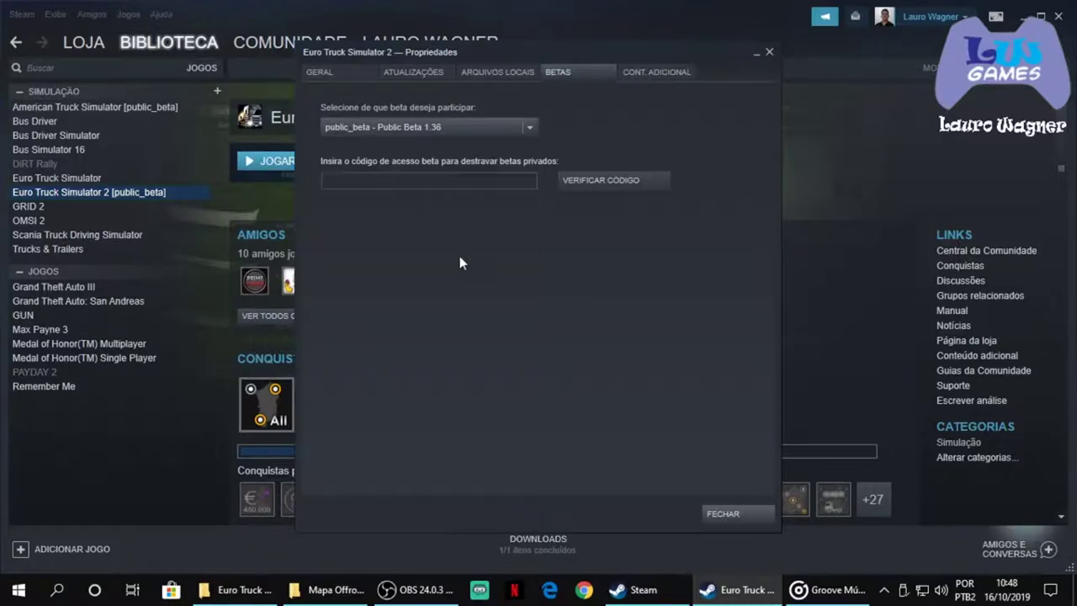
pyautogui.click(721, 515)
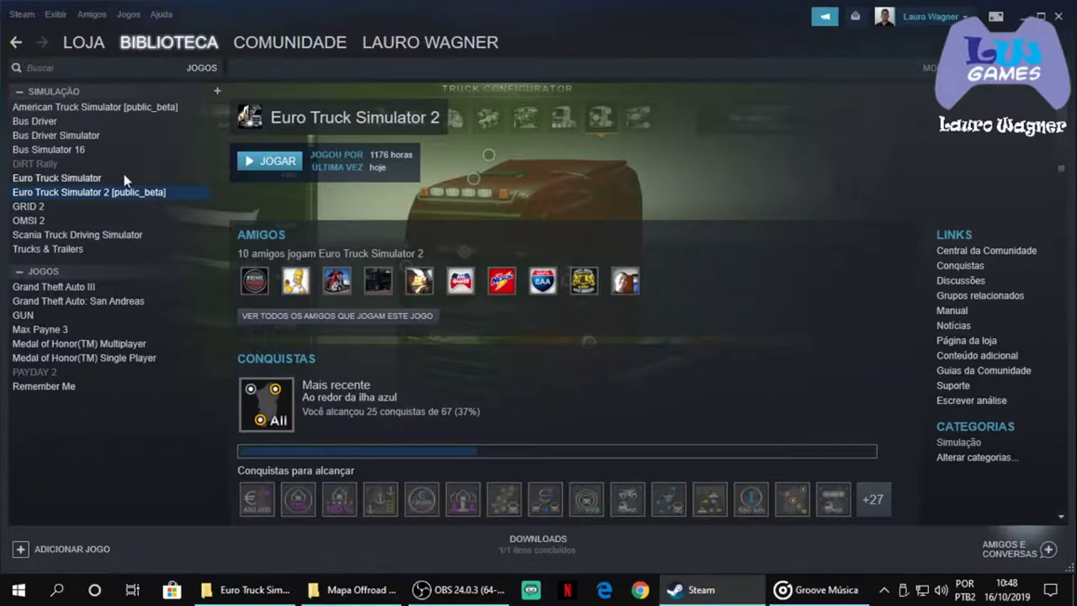
# Reopen the properties of Euro Truck Simulator 2 from the library.
pyautogui.rightClick(94, 187)
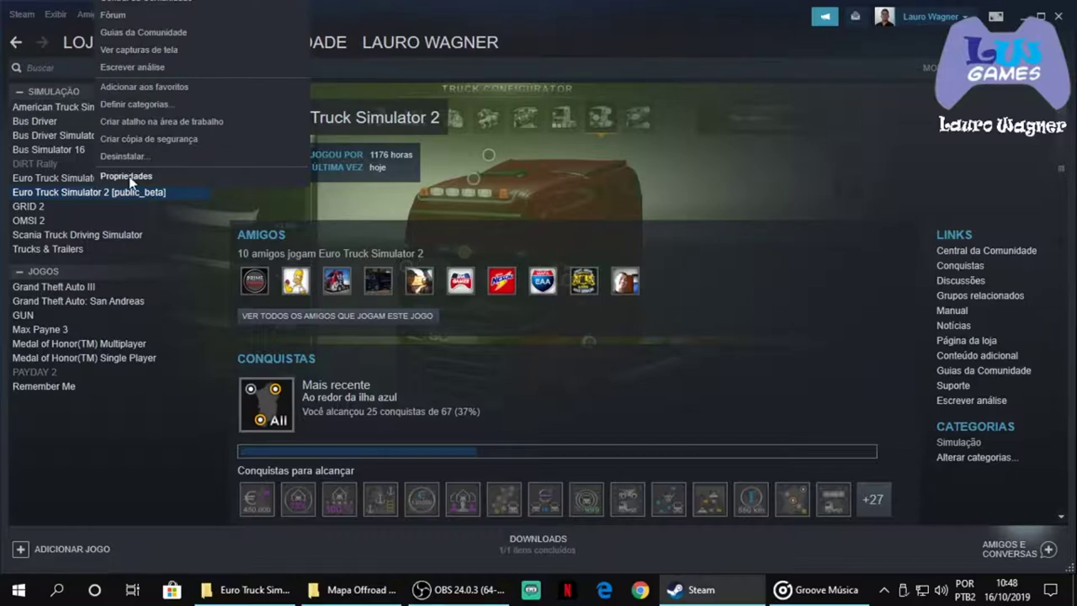
pyautogui.click(128, 177)
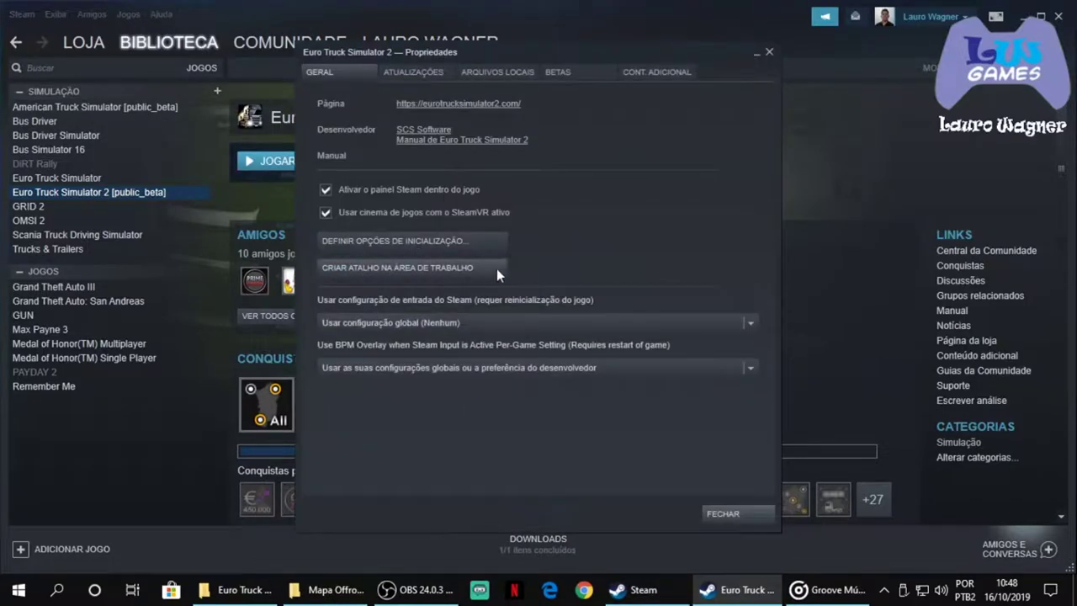